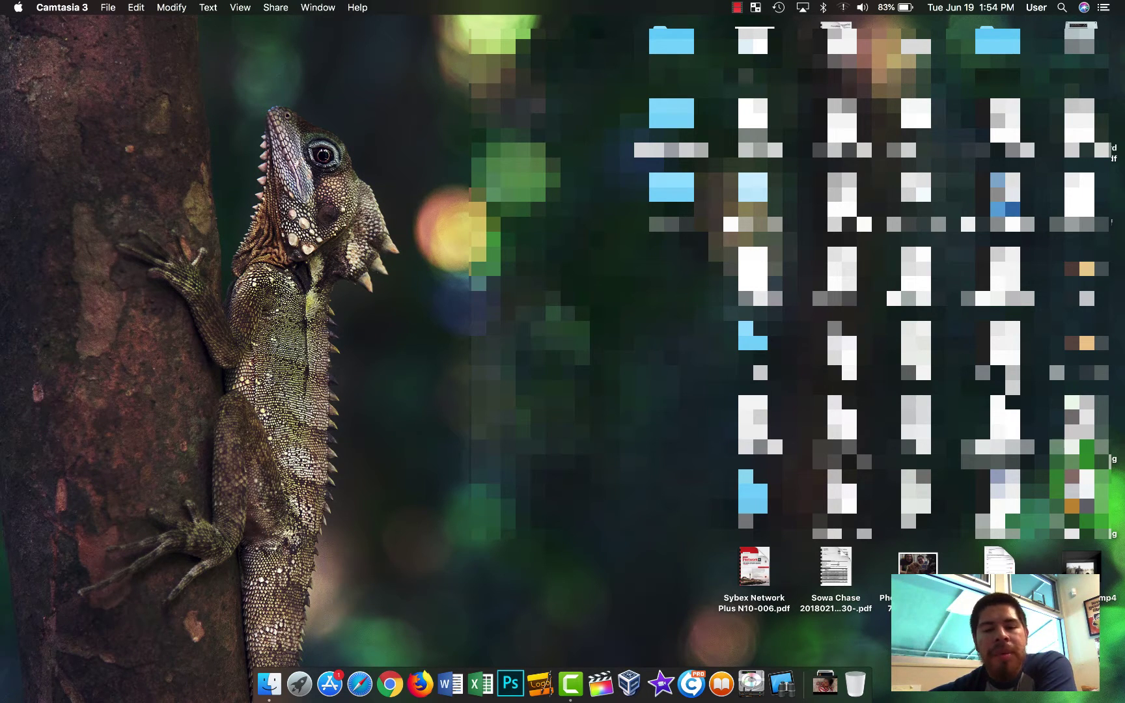
# Step: Launch iMovie from the Dock to open My Movie 6 with its 'Pups :)' title
pyautogui.click(669, 684)
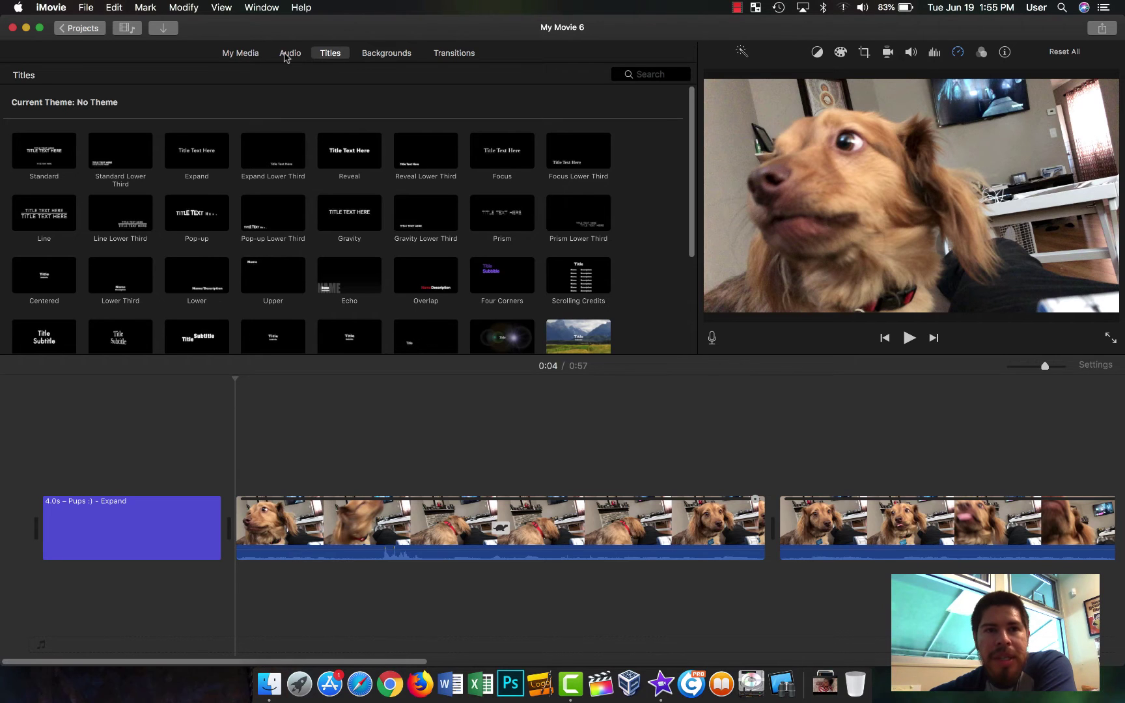
# Step: Browse Backgrounds, show the Transitions library, and select the first dog clip
pyautogui.click(391, 56)
pyautogui.click(449, 55)
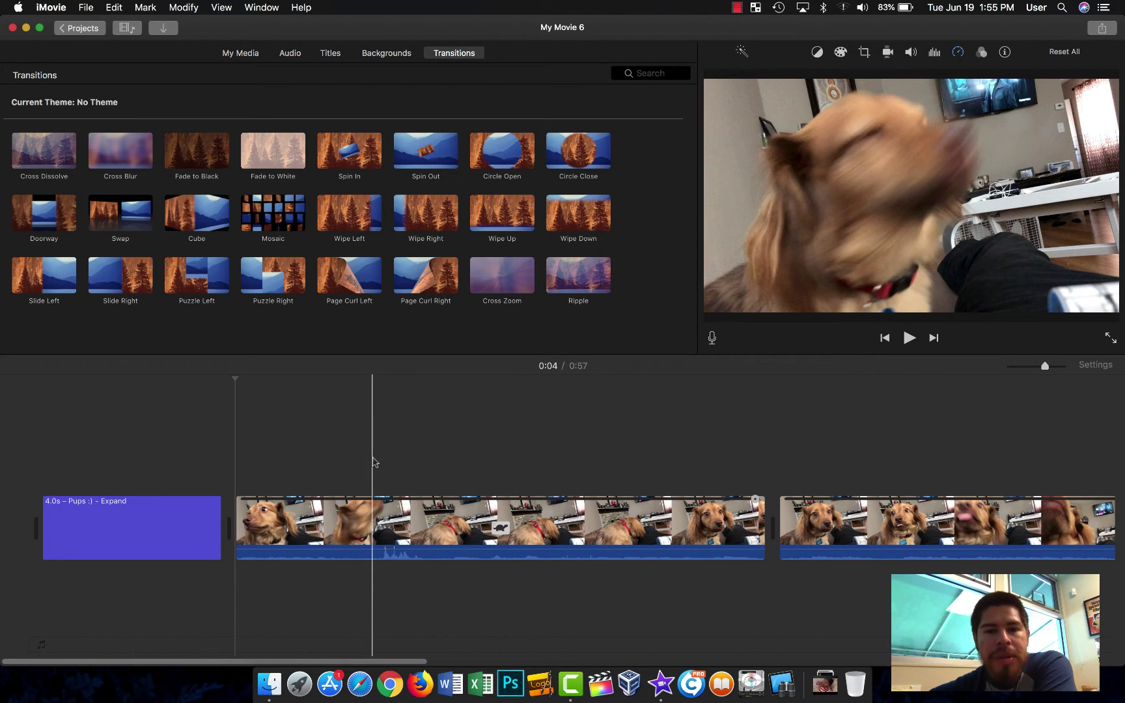
pyautogui.click(363, 531)
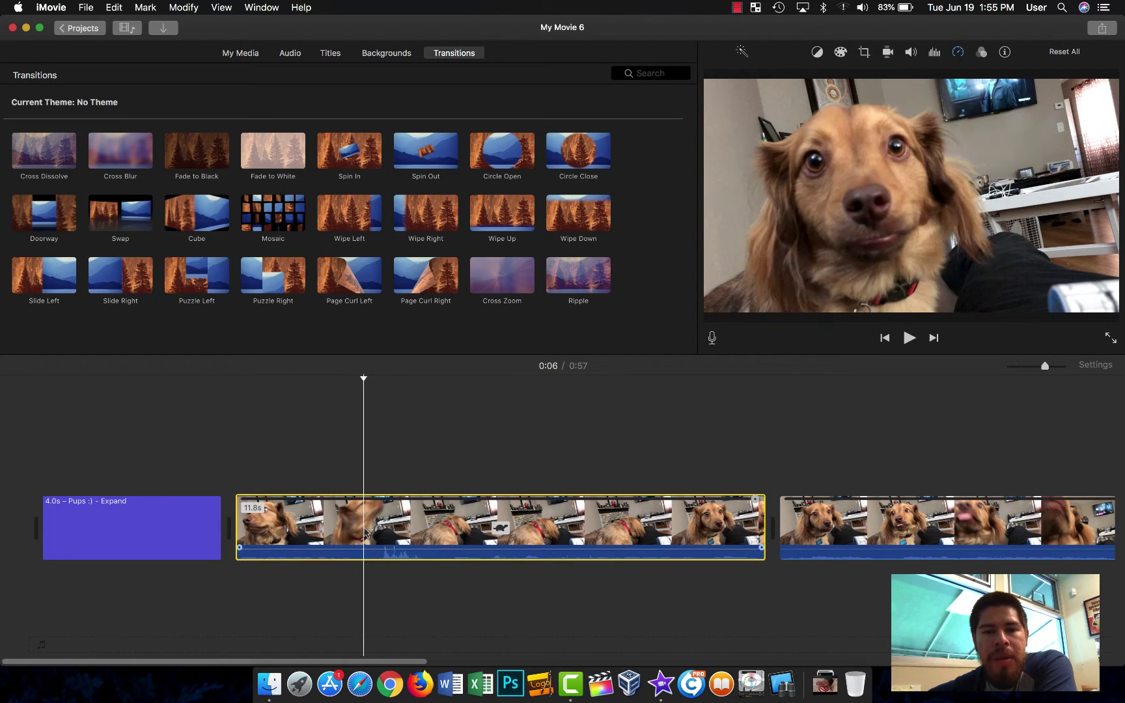
pyautogui.click(981, 53)
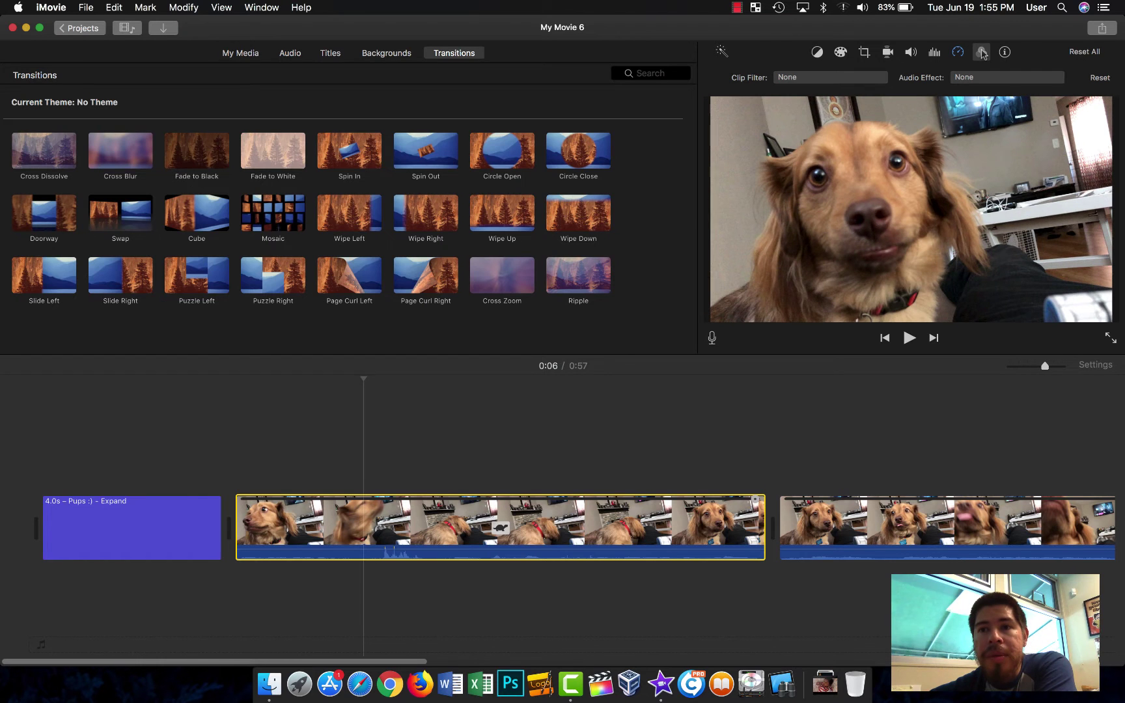
pyautogui.click(820, 80)
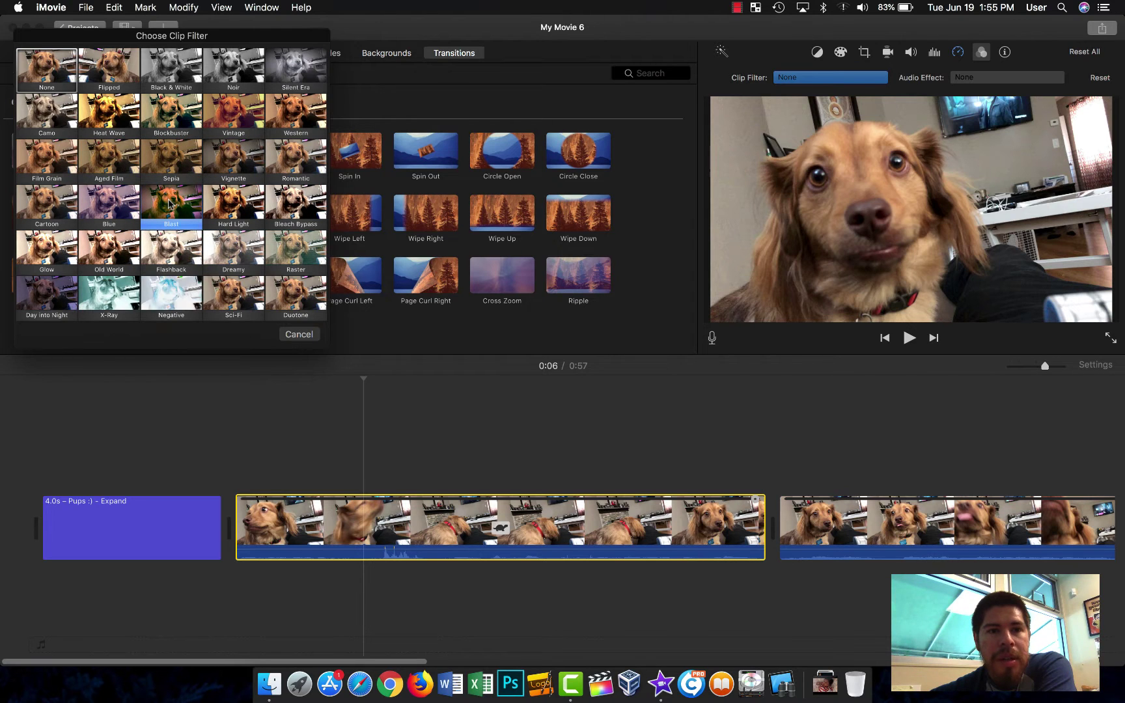
pyautogui.click(171, 204)
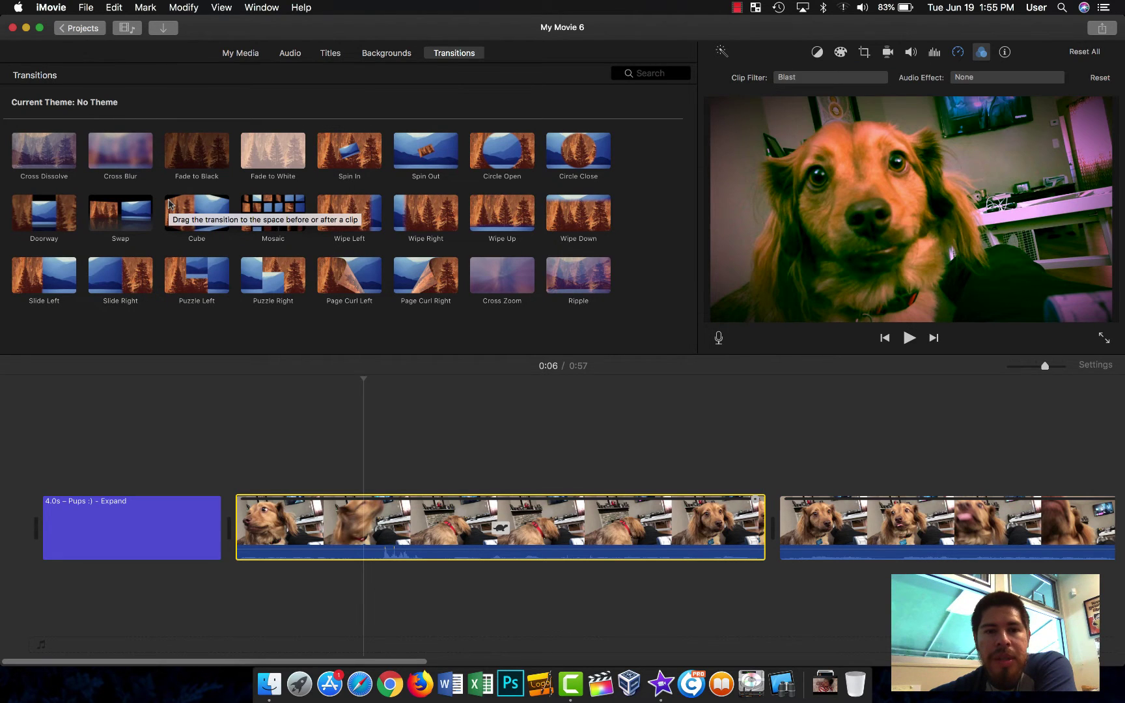
pyautogui.click(821, 77)
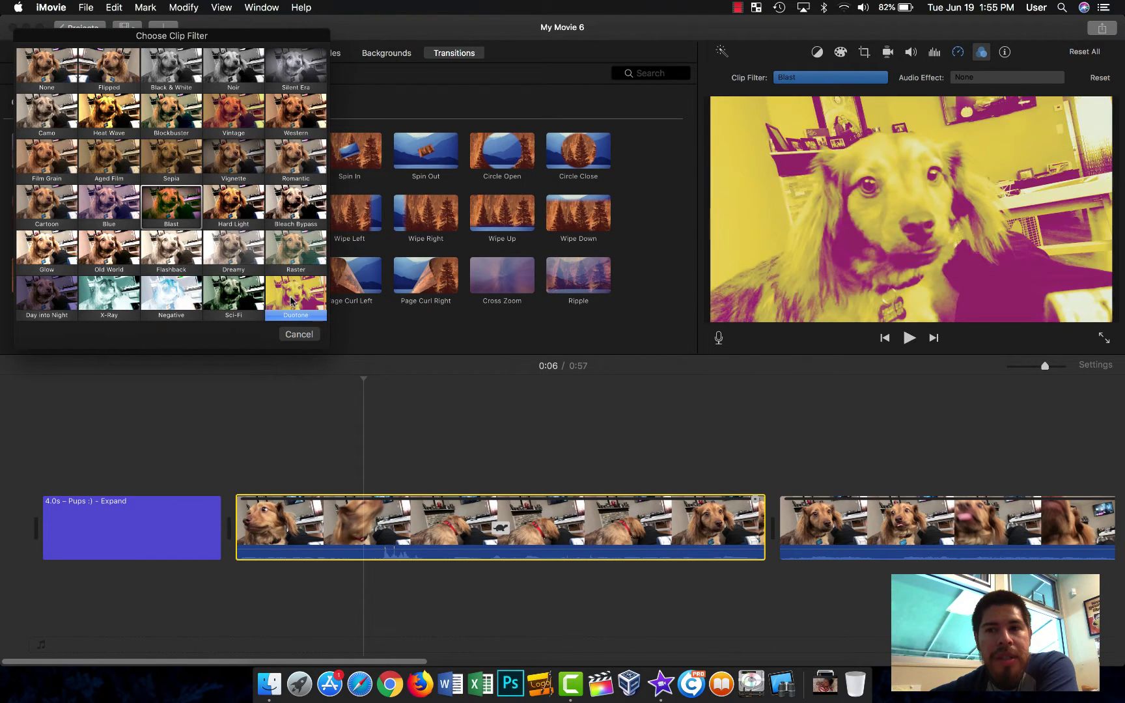
pyautogui.click(296, 334)
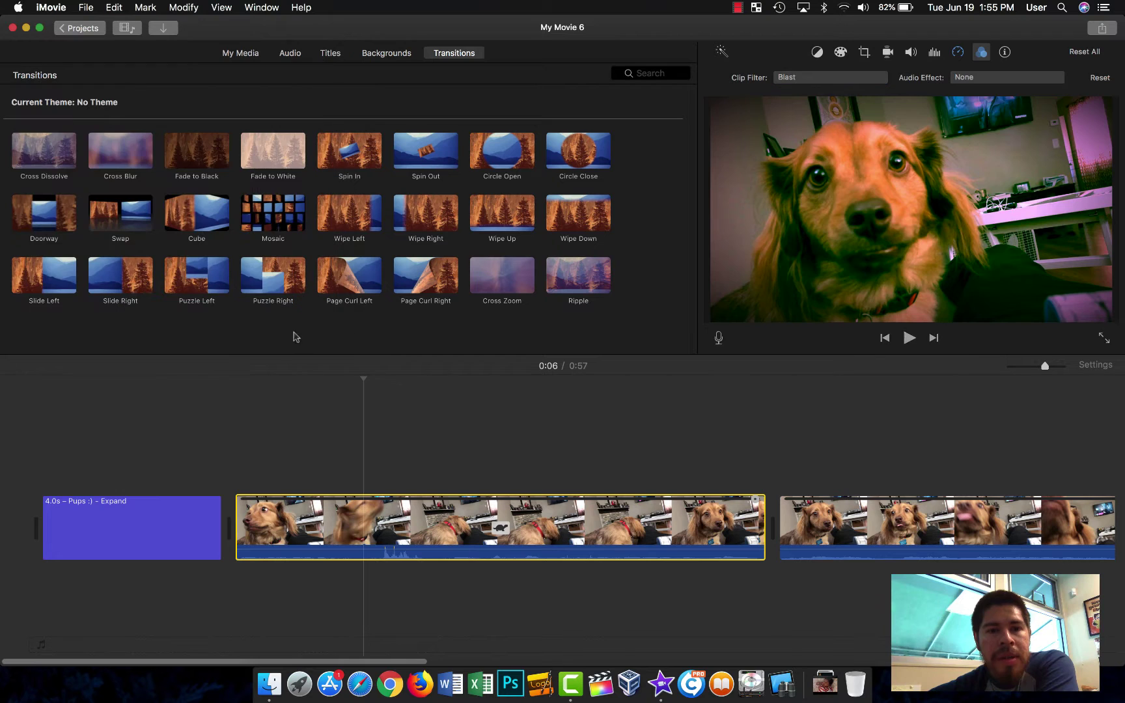
pyautogui.click(319, 438)
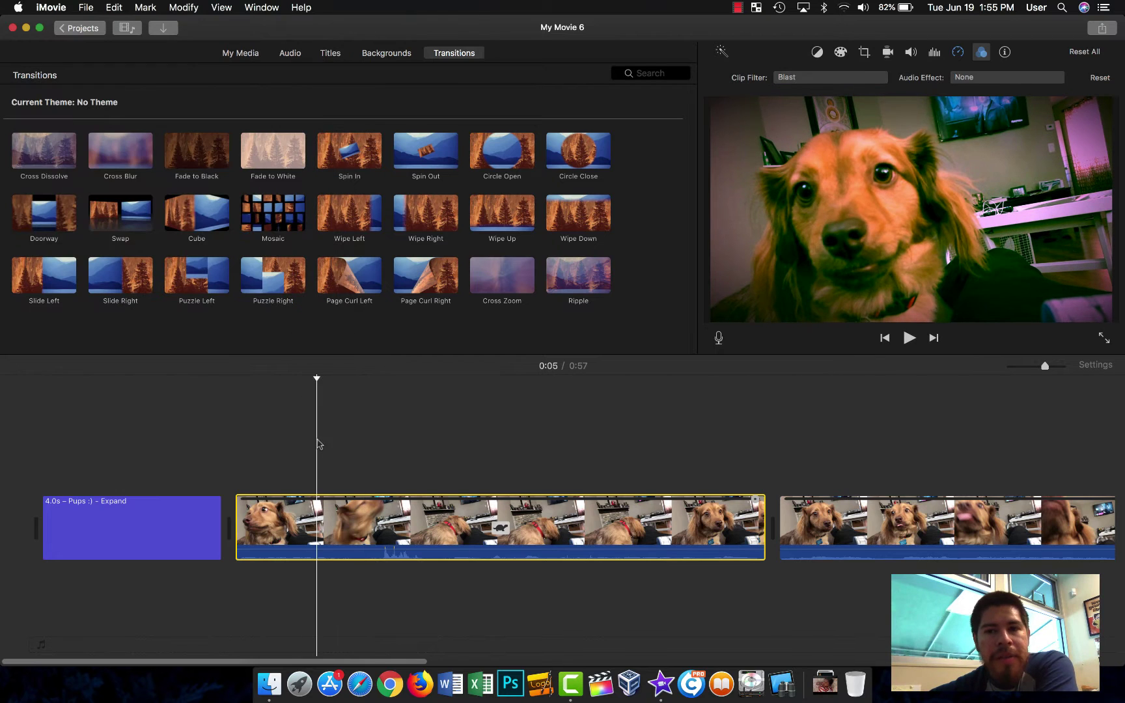
pyautogui.click(980, 53)
pyautogui.click(980, 53)
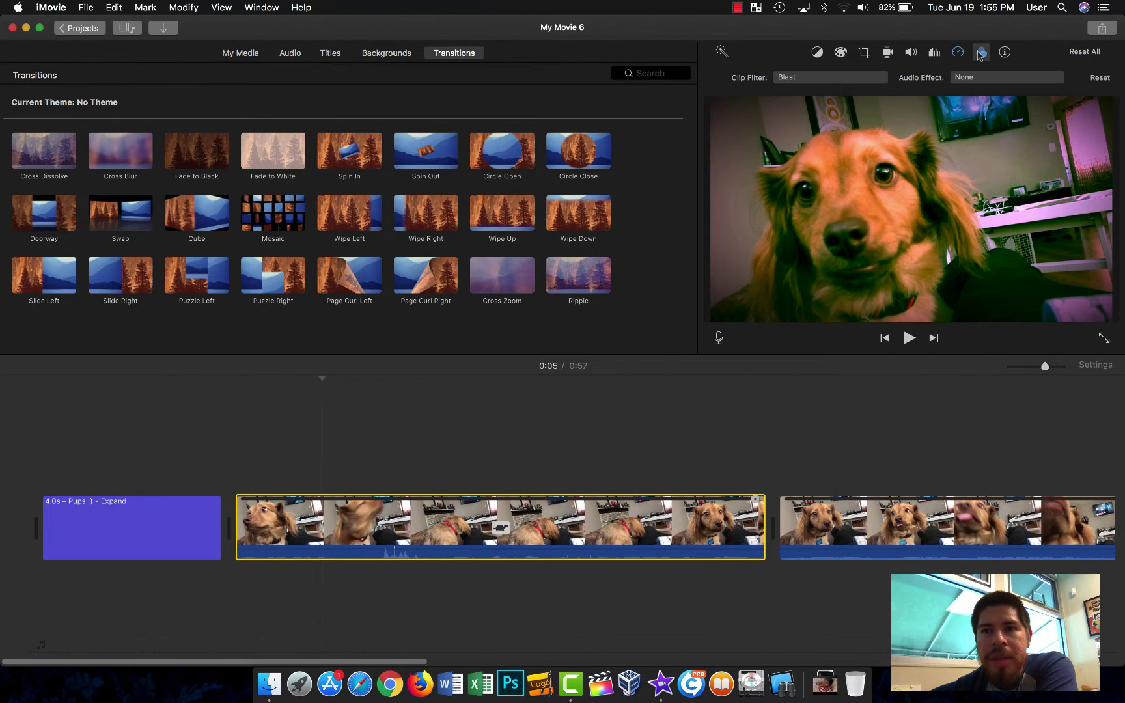
pyautogui.click(841, 79)
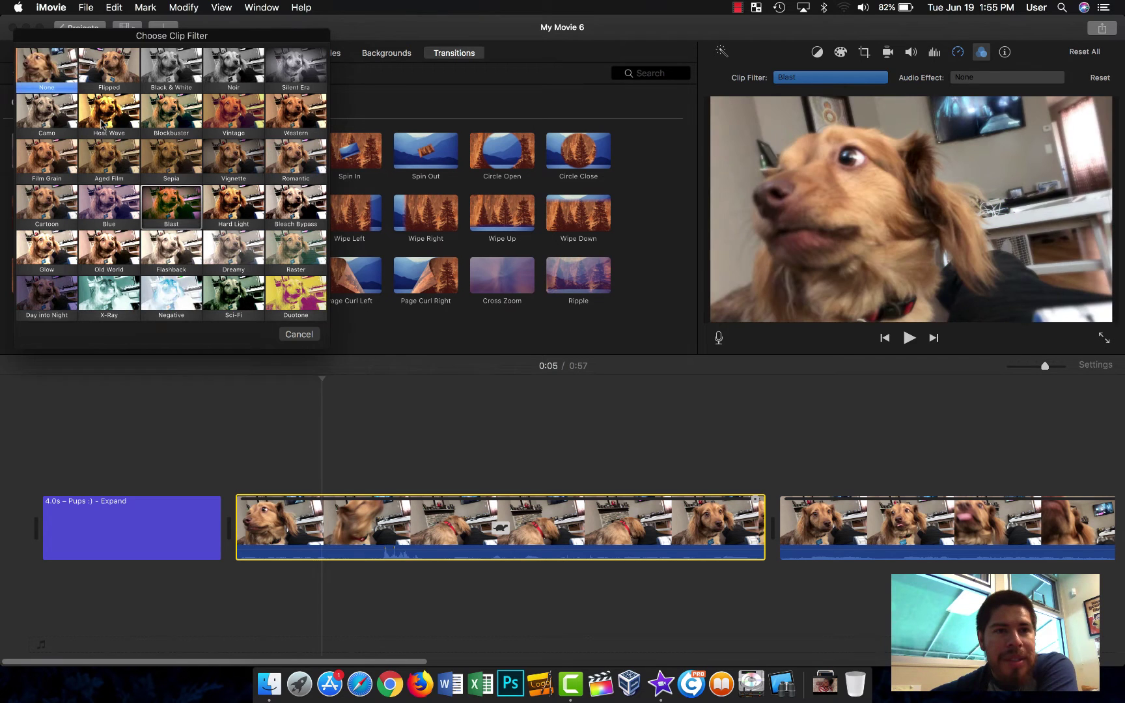
pyautogui.click(294, 335)
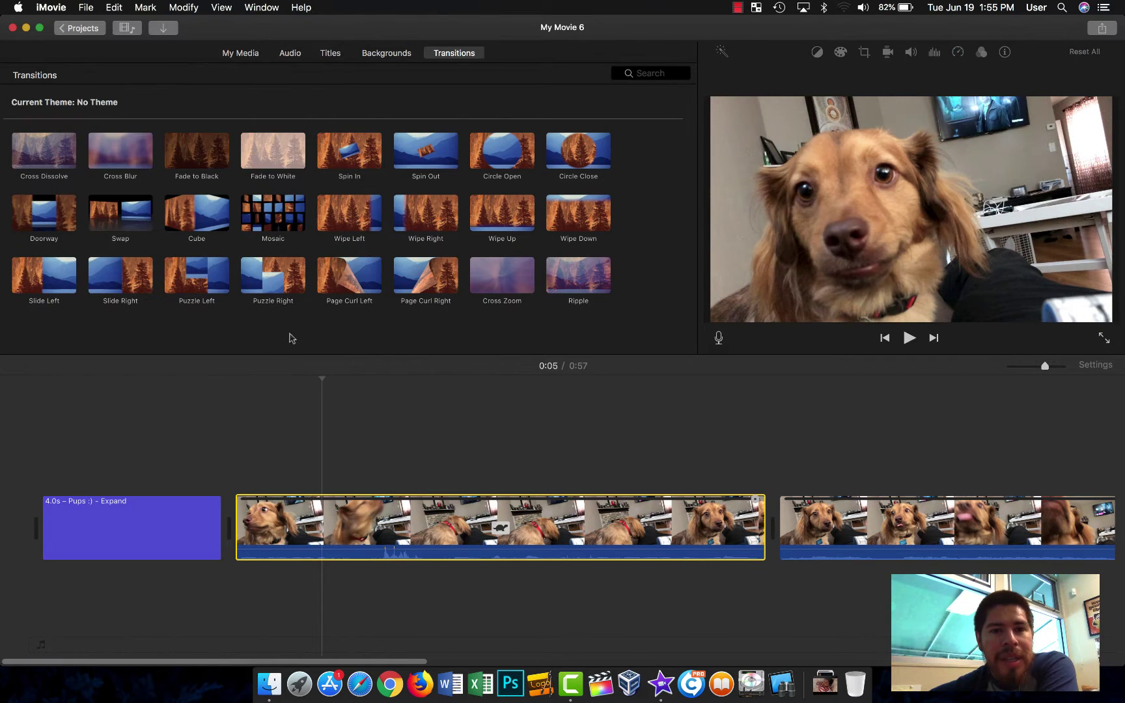
# Step: Slightly raise the first dog clip's saturation, contrast and highlights with Color Correction
pyautogui.click(354, 456)
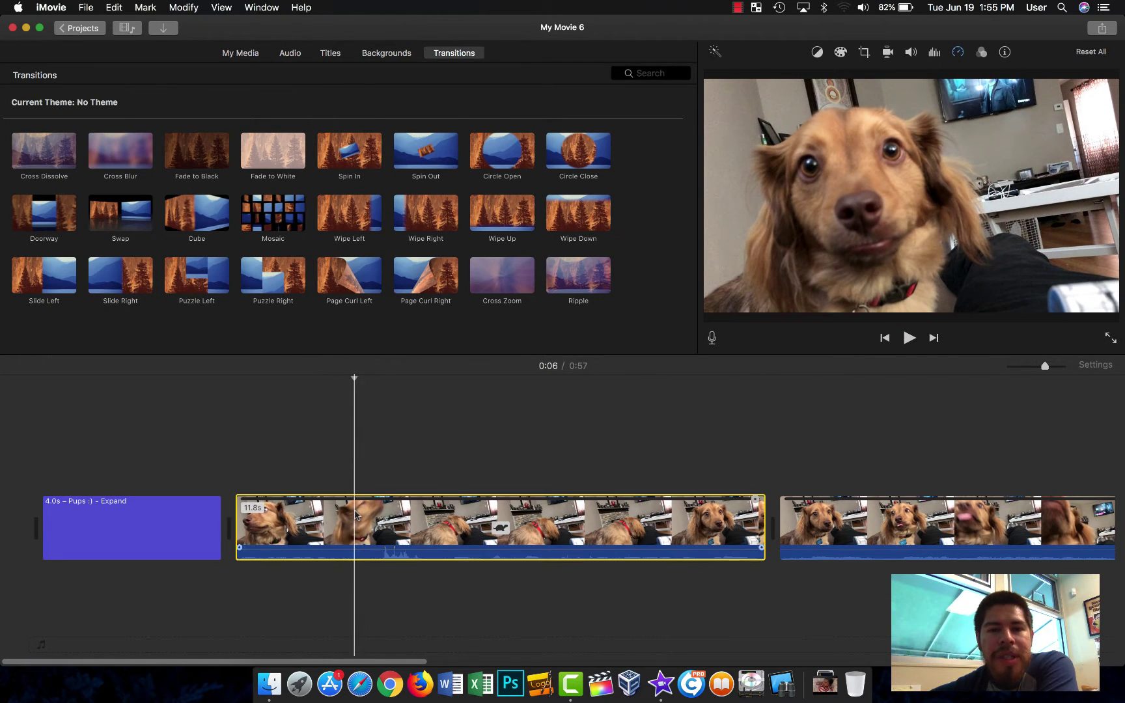
pyautogui.click(840, 53)
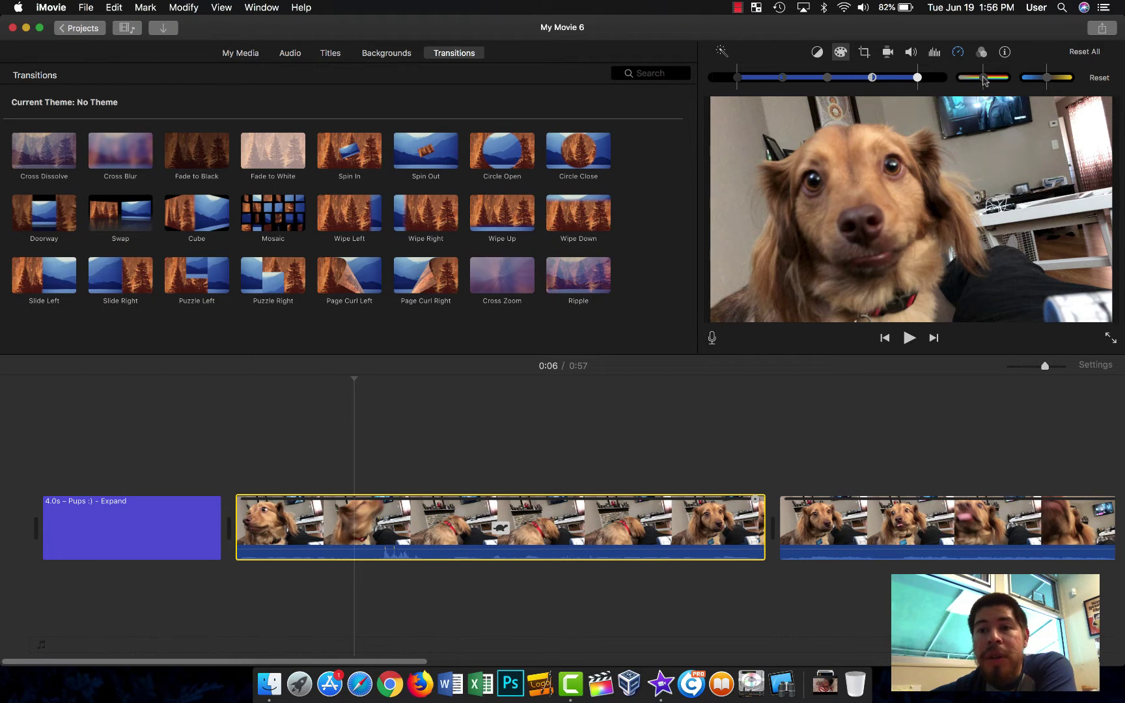
pyautogui.moveTo(983, 79); pyautogui.dragTo(987, 79)
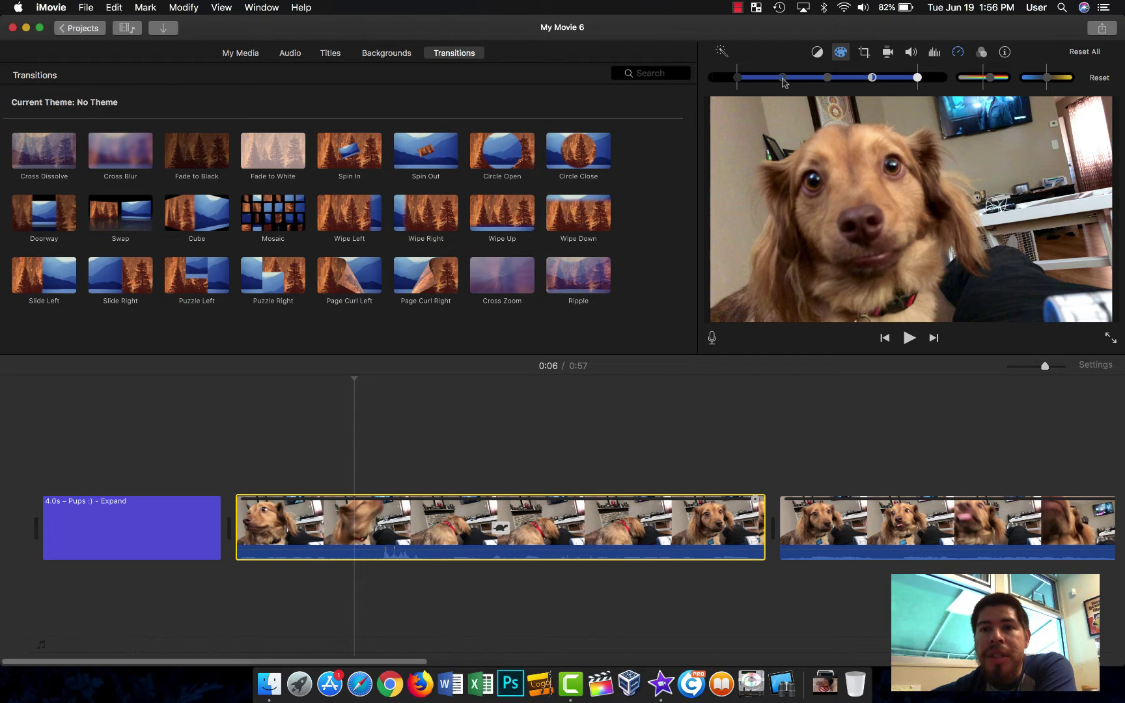
pyautogui.moveTo(783, 81); pyautogui.dragTo(729, 82)
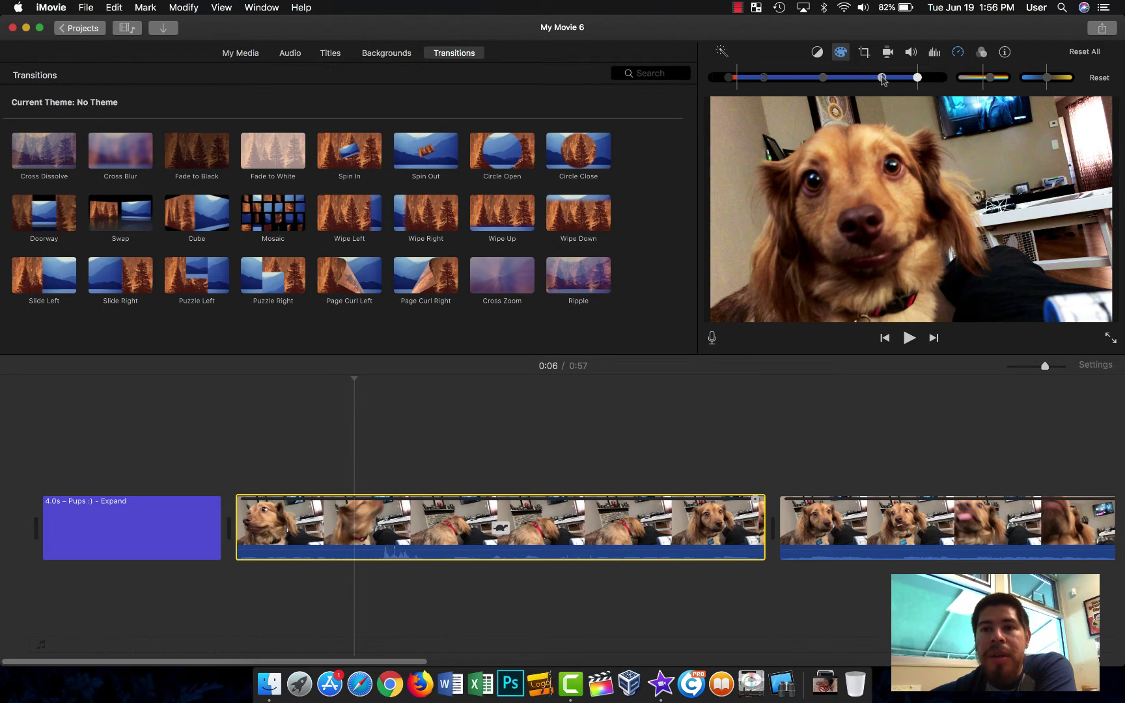
pyautogui.moveTo(881, 78); pyautogui.dragTo(875, 80)
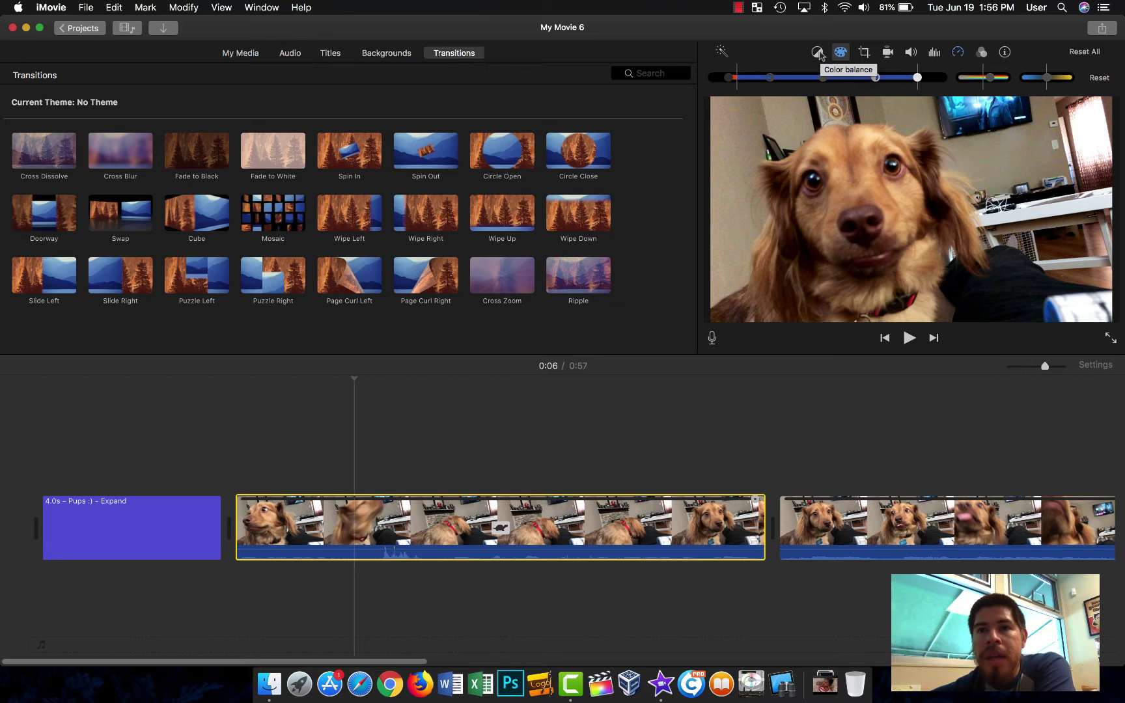
pyautogui.click(818, 52)
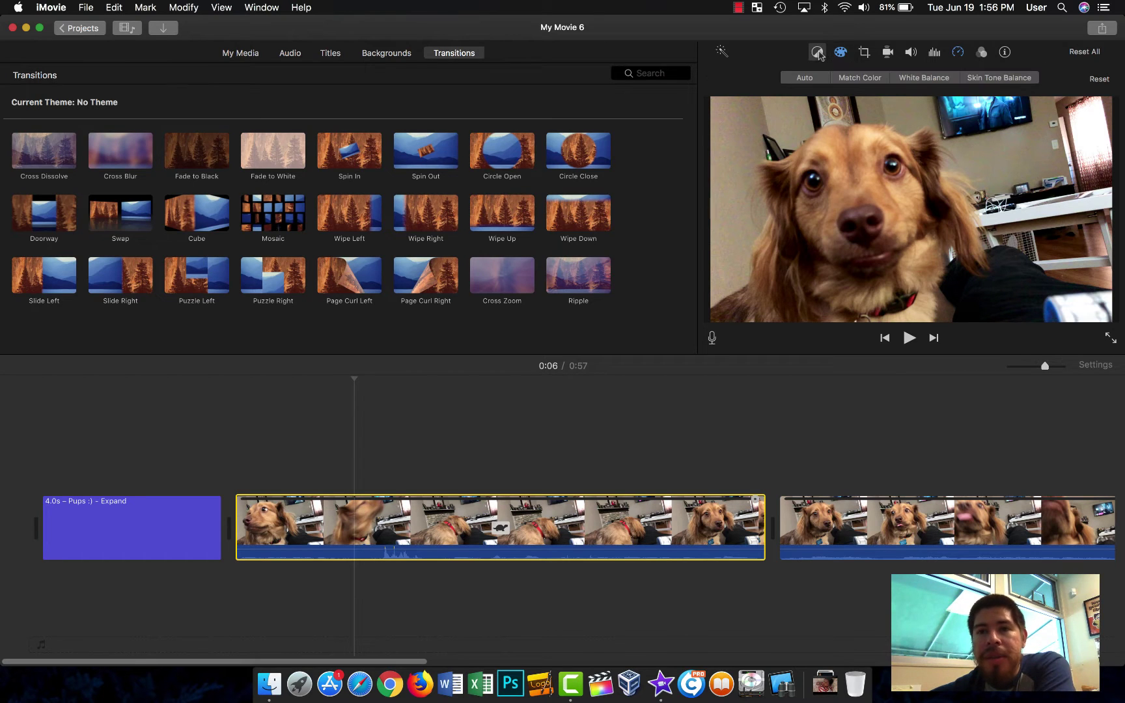
# Step: Try Crop to Fill and Ken Burns on the clip, then settle on the Fit crop style
pyautogui.click(864, 52)
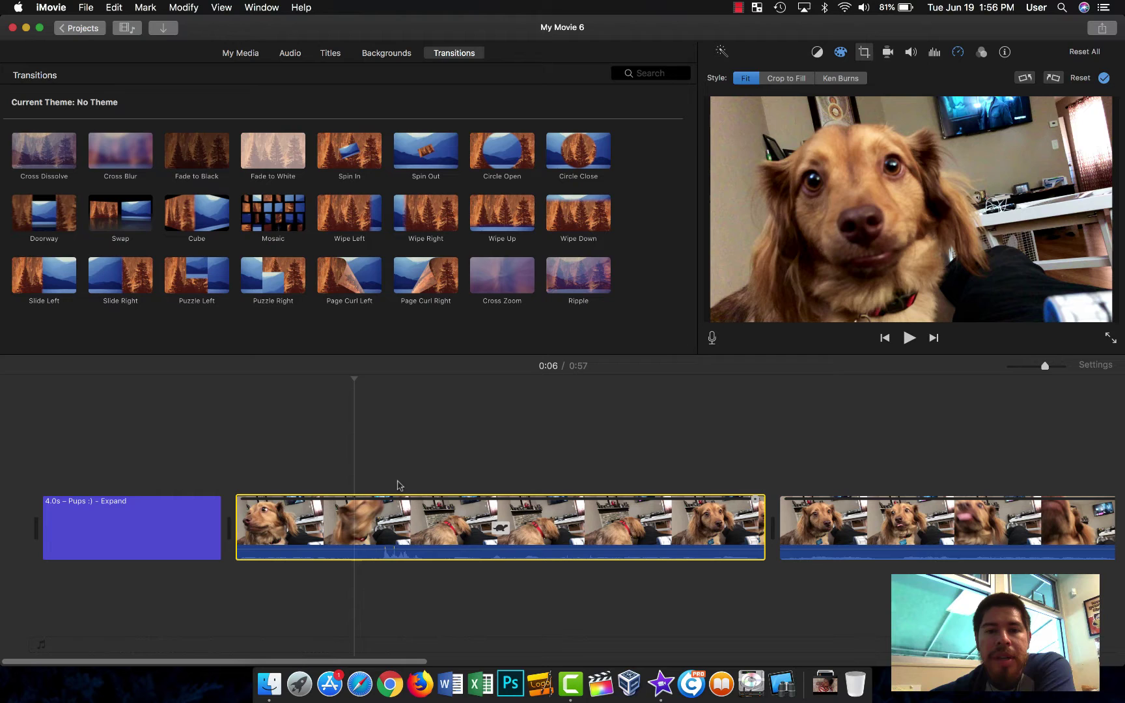
pyautogui.click(383, 516)
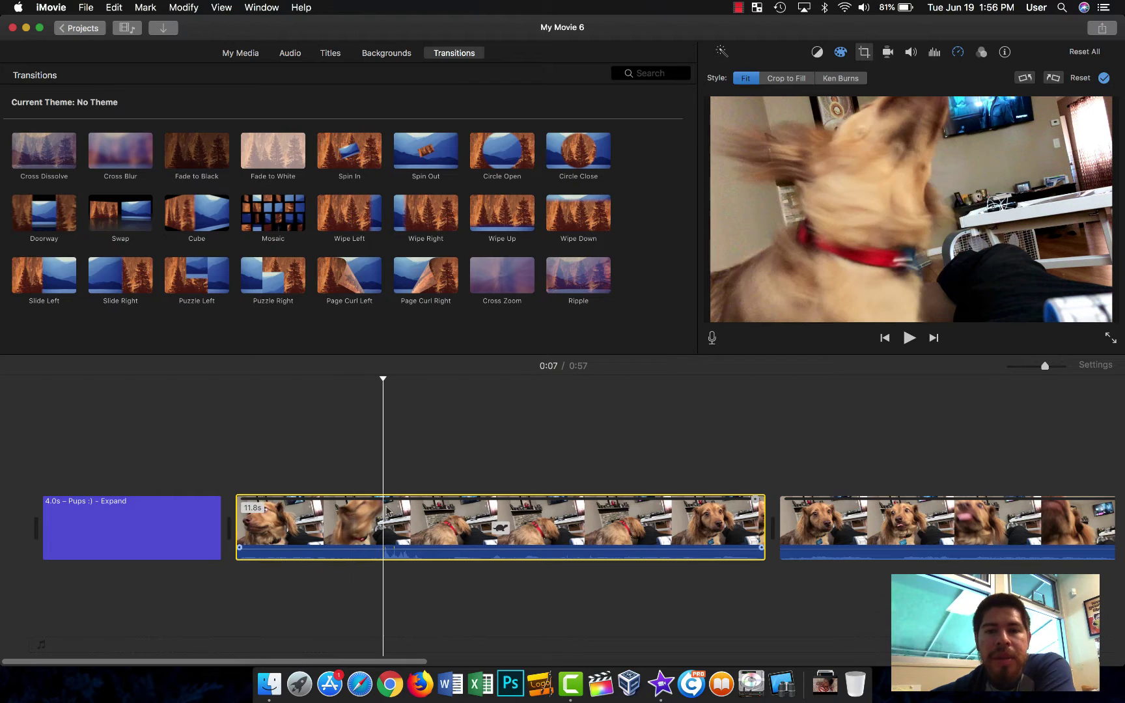
pyautogui.click(786, 79)
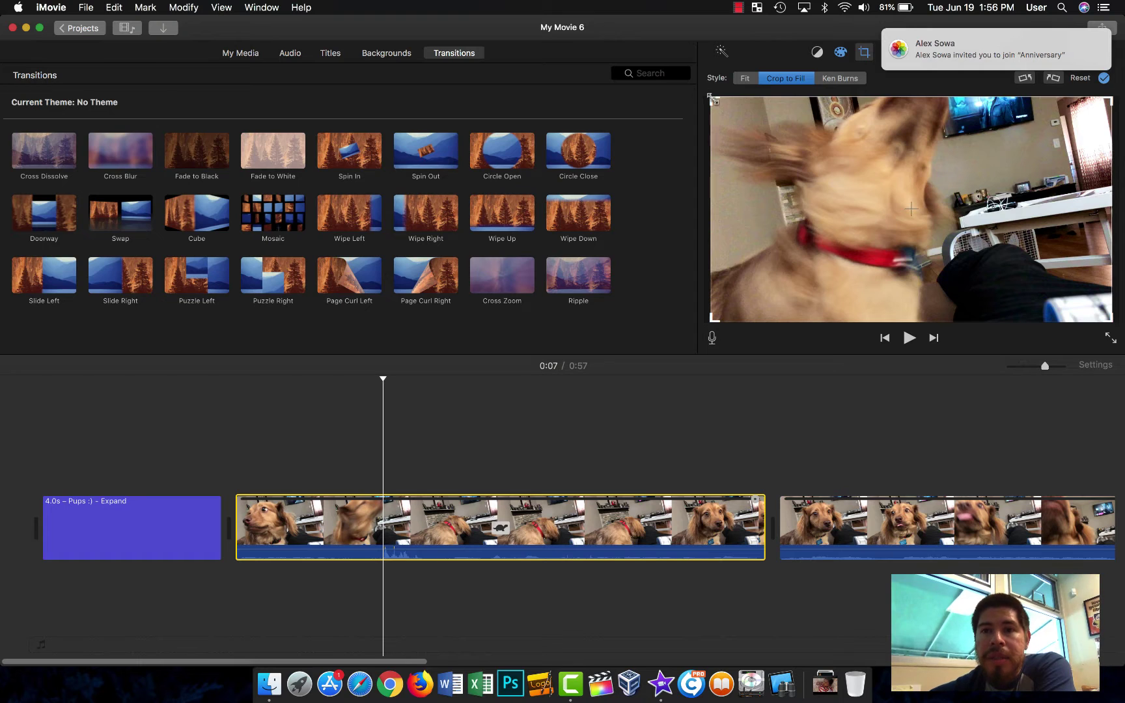
pyautogui.moveTo(718, 108); pyautogui.dragTo(766, 130)
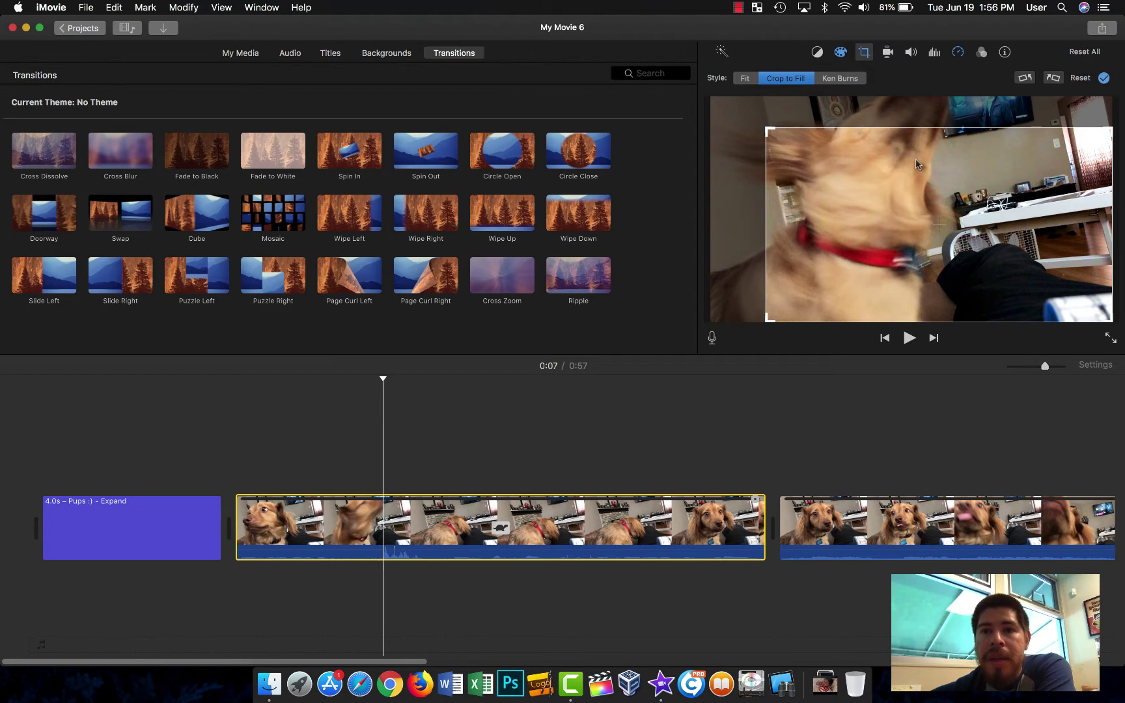
pyautogui.moveTo(766, 128); pyautogui.dragTo(721, 82)
pyautogui.click(847, 81)
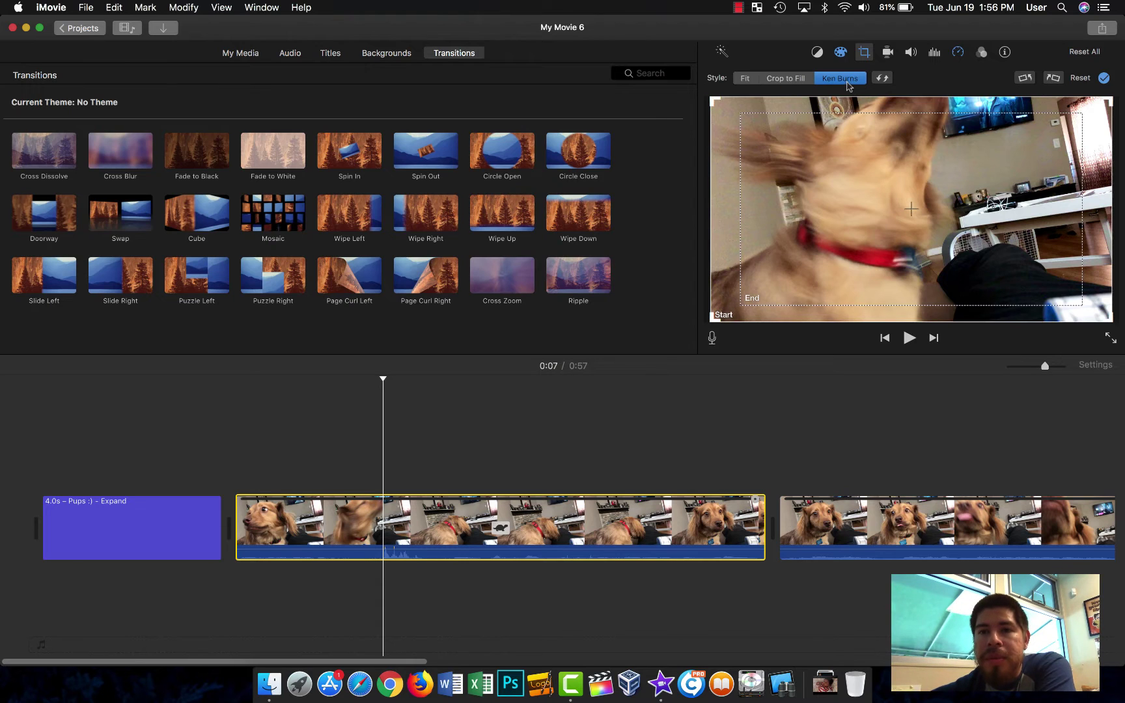
pyautogui.click(747, 79)
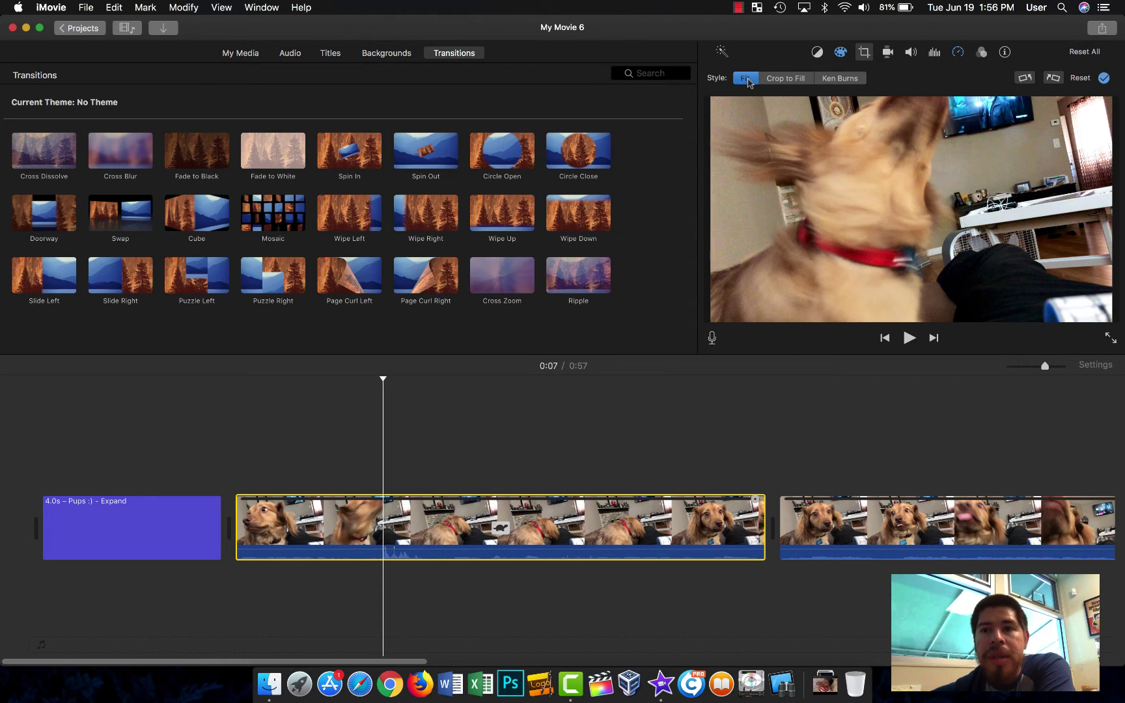
# Step: Rotate the clip counterclockwise four times, returning it to landscape orientation
pyautogui.click(1025, 79)
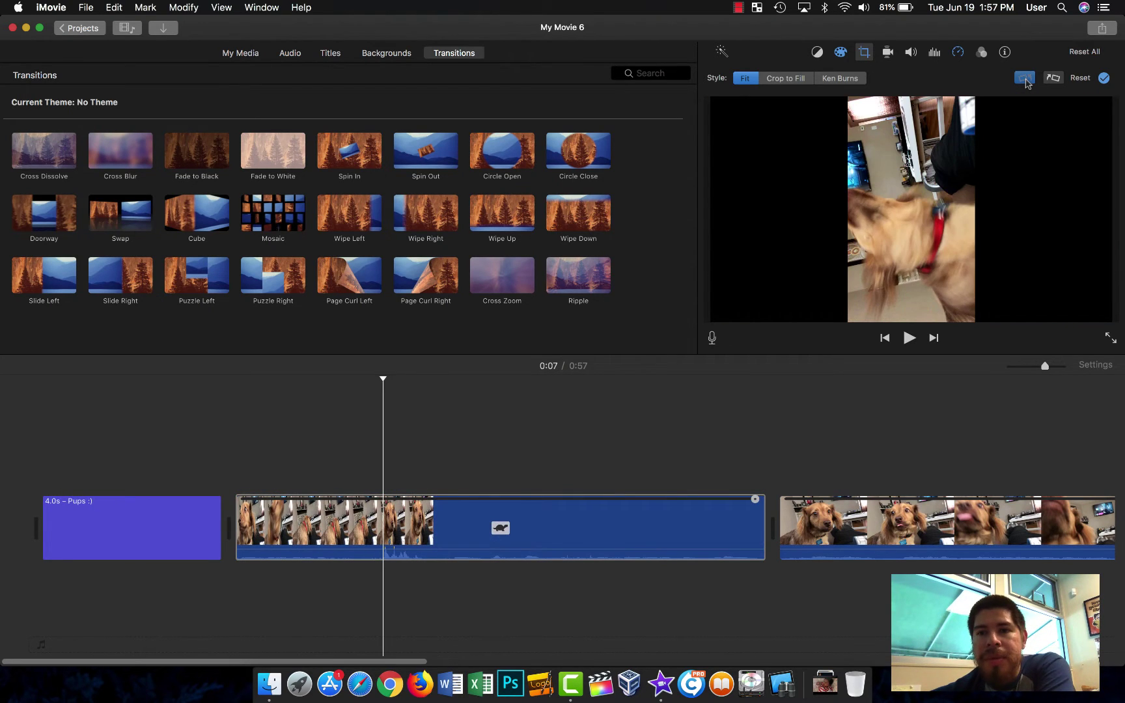
pyautogui.click(1025, 79)
pyautogui.click(1024, 79)
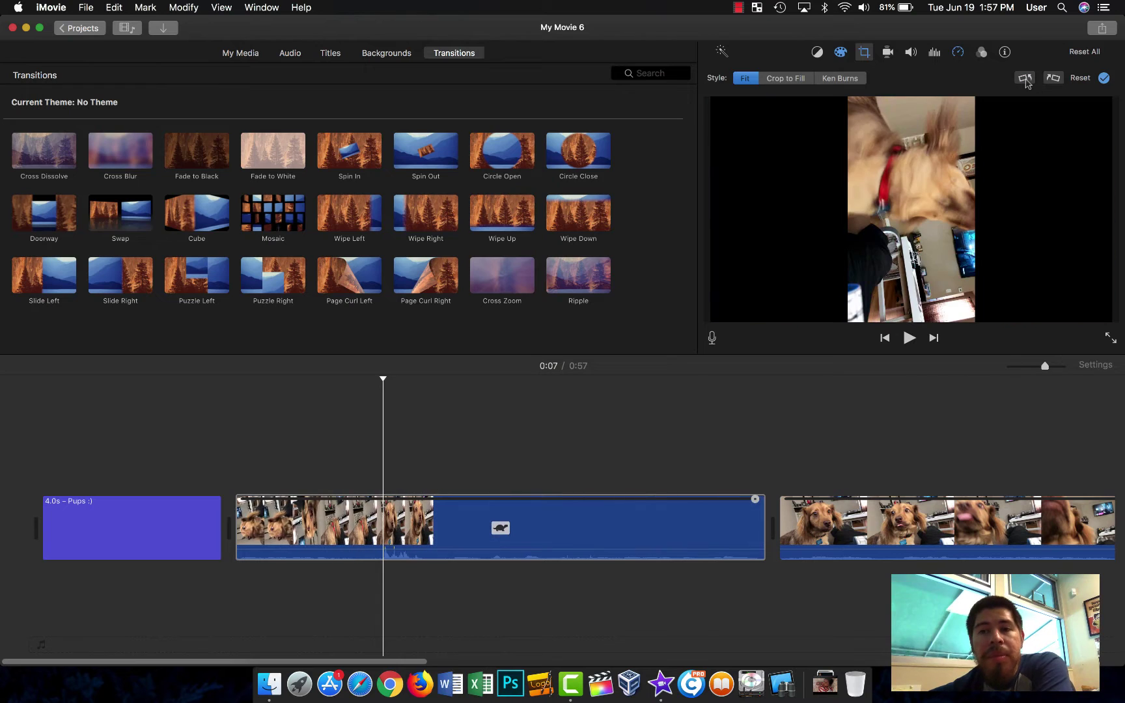
pyautogui.click(1025, 78)
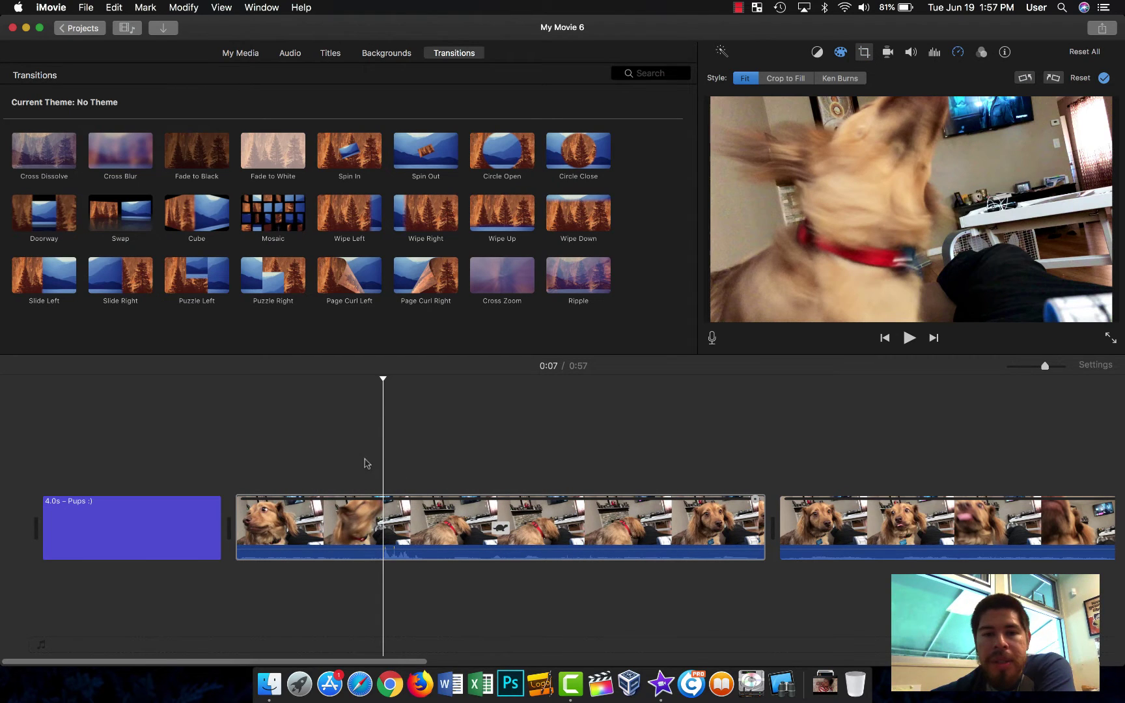
pyautogui.click(359, 462)
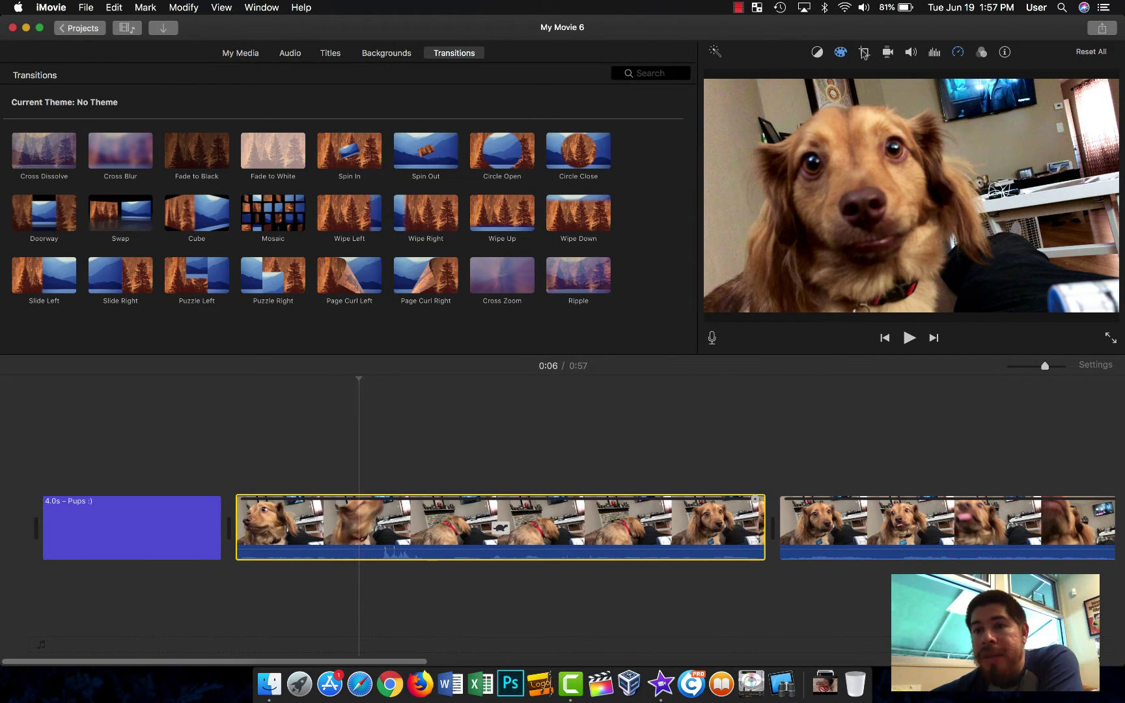
# Step: Check stabilization, then view the clip filter and audio effect, both set to None
pyautogui.click(887, 53)
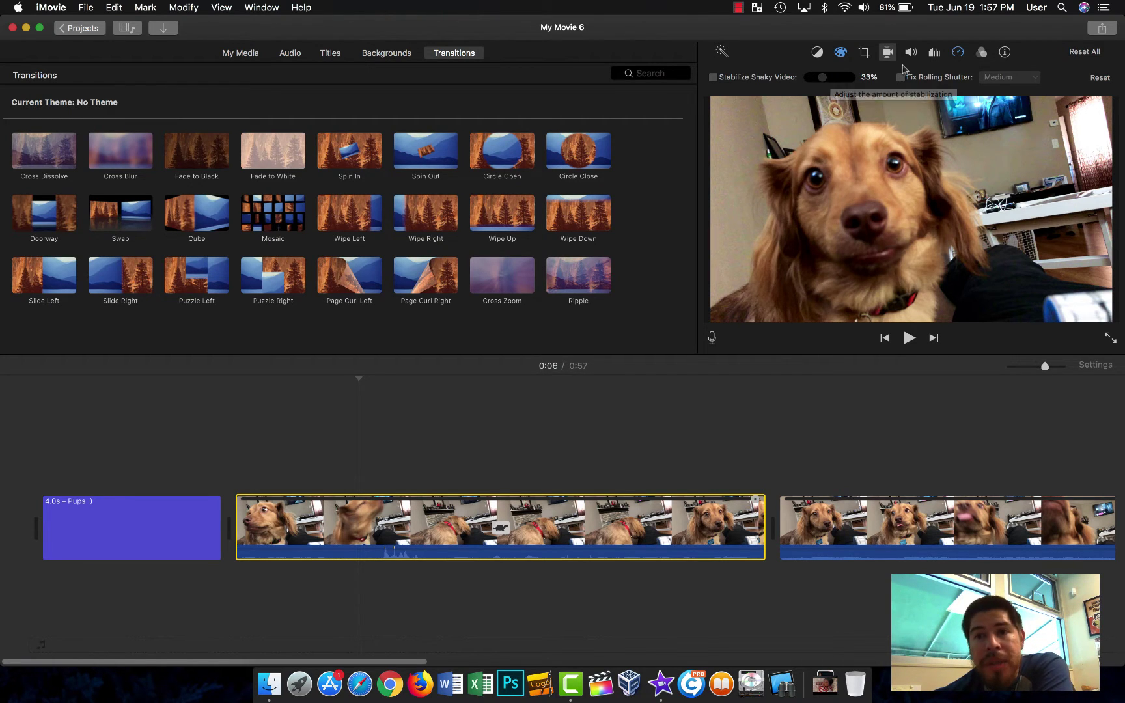
pyautogui.click(981, 52)
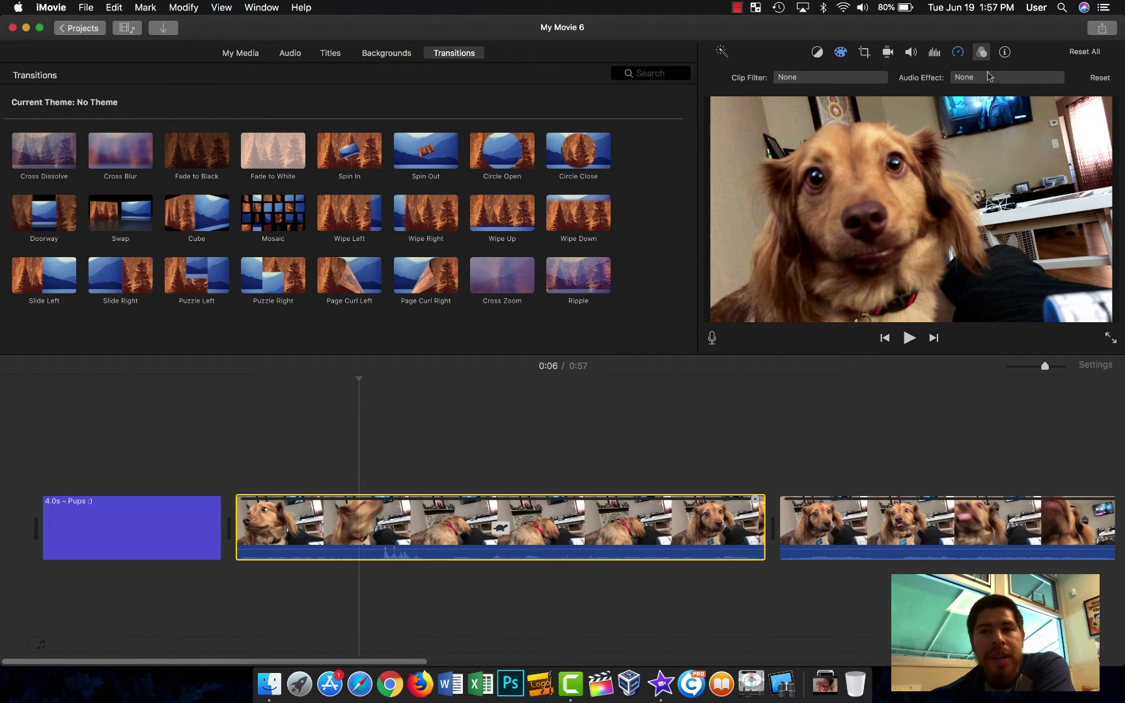
pyautogui.click(995, 78)
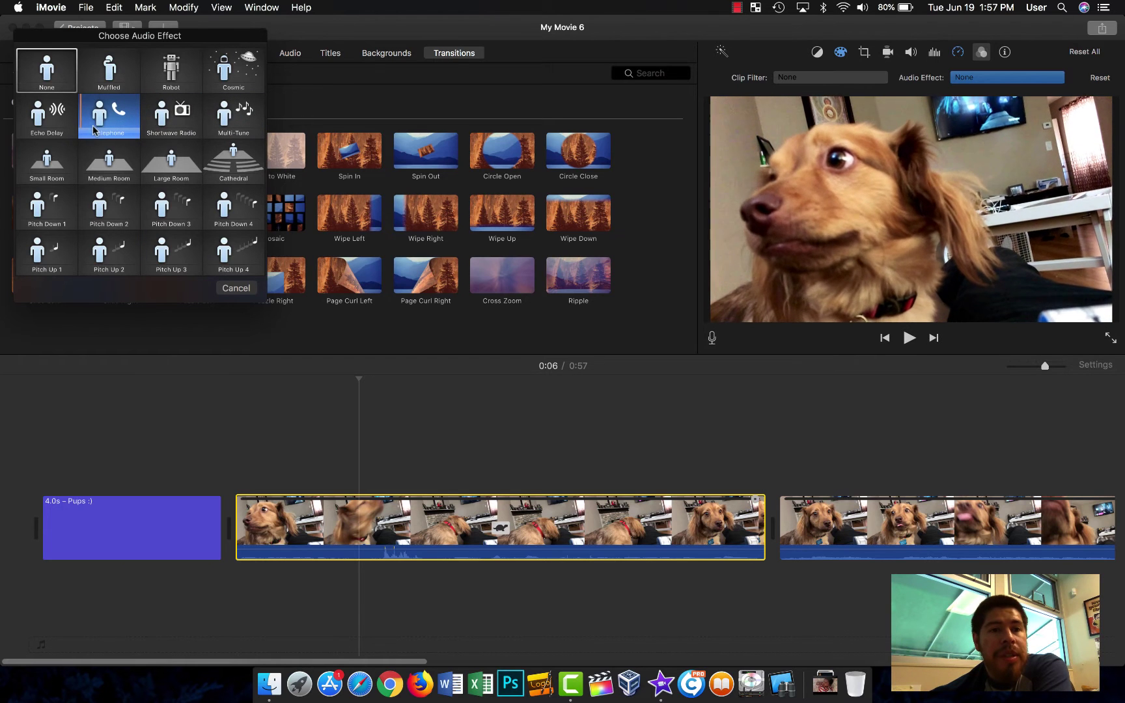
pyautogui.click(236, 288)
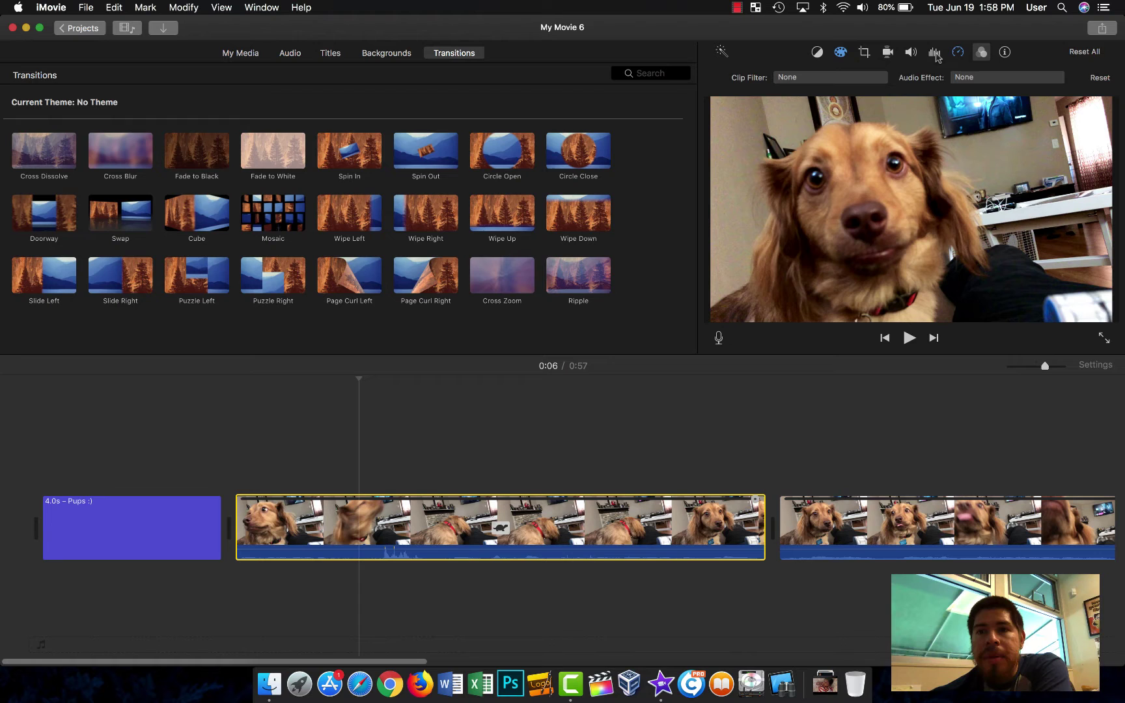
# Step: Briefly boost the dog clip's volume, then lower it to 96%
pyautogui.click(915, 54)
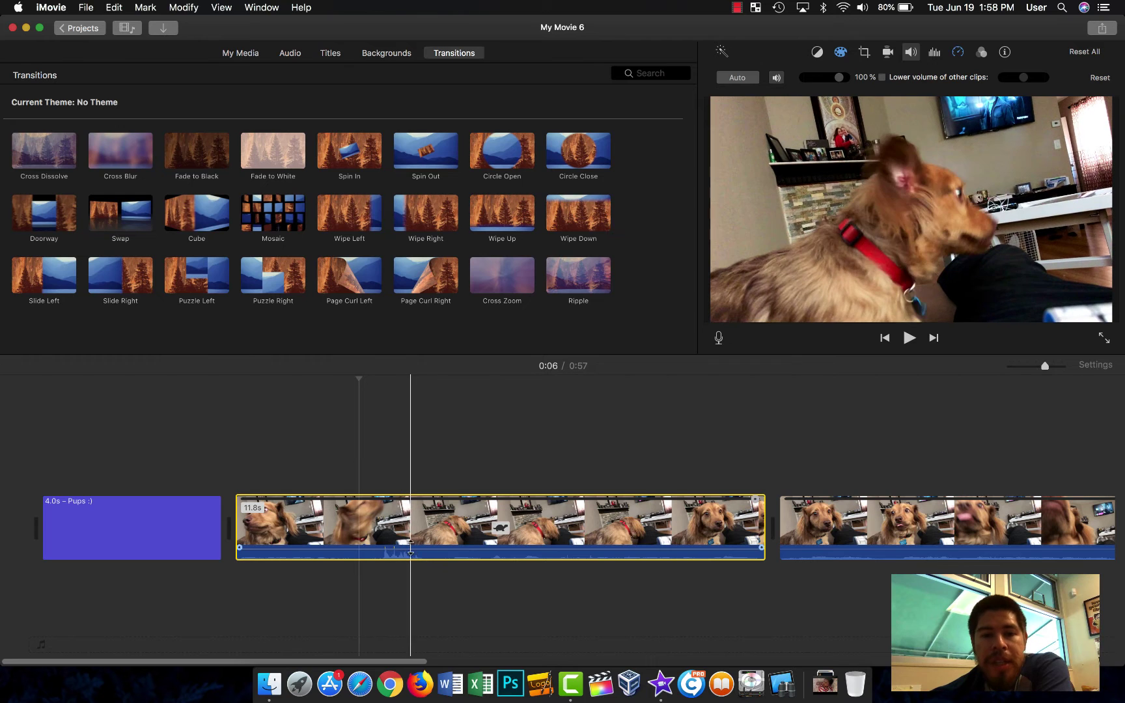
pyautogui.moveTo(409, 552); pyautogui.dragTo(410, 553)
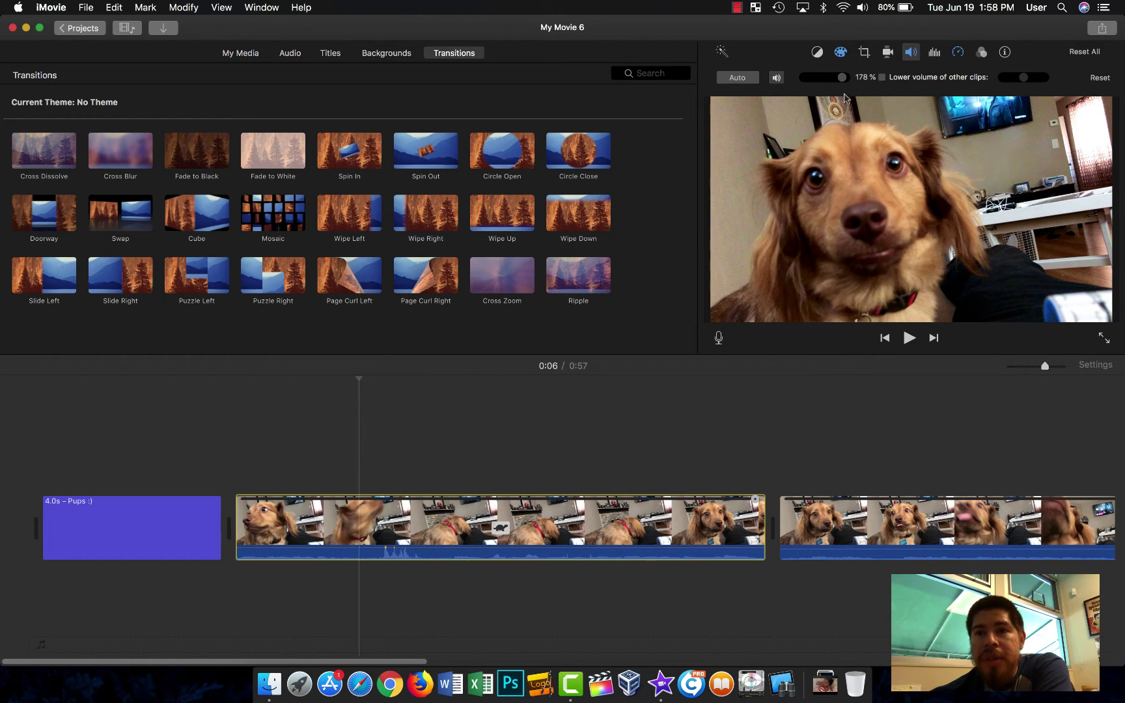
pyautogui.moveTo(843, 80); pyautogui.dragTo(836, 79)
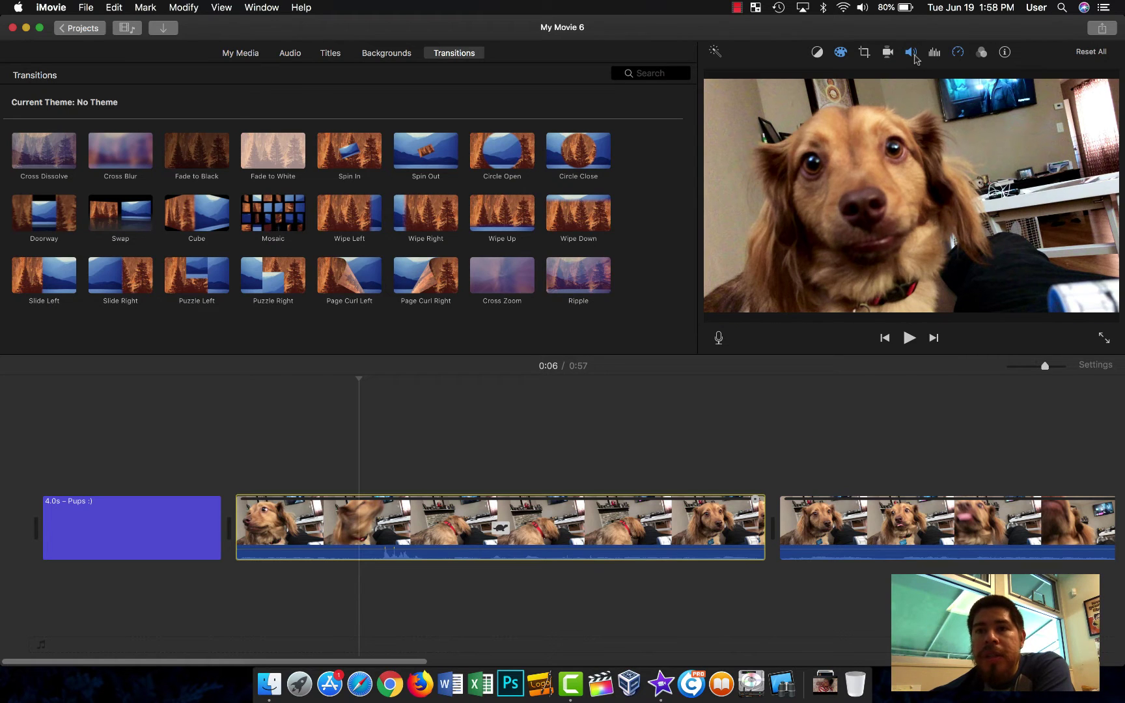
# Step: Step through the crop, stabilization, equalizer, filter and colour adjustment panels
pyautogui.click(866, 53)
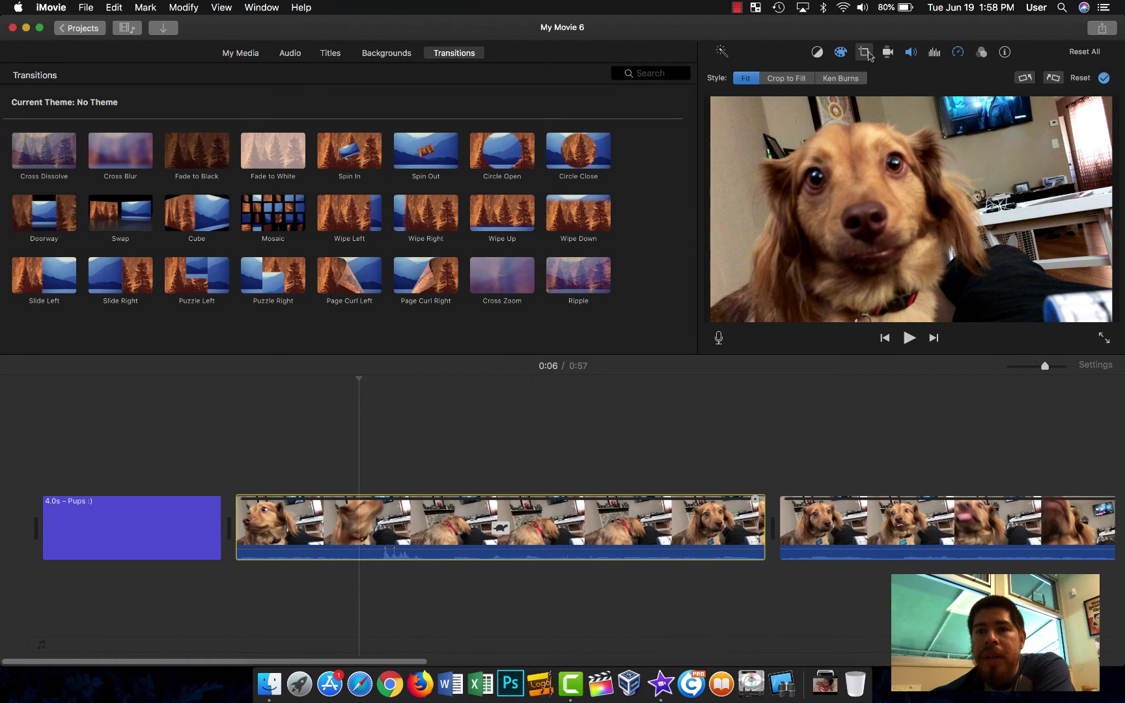
pyautogui.click(886, 53)
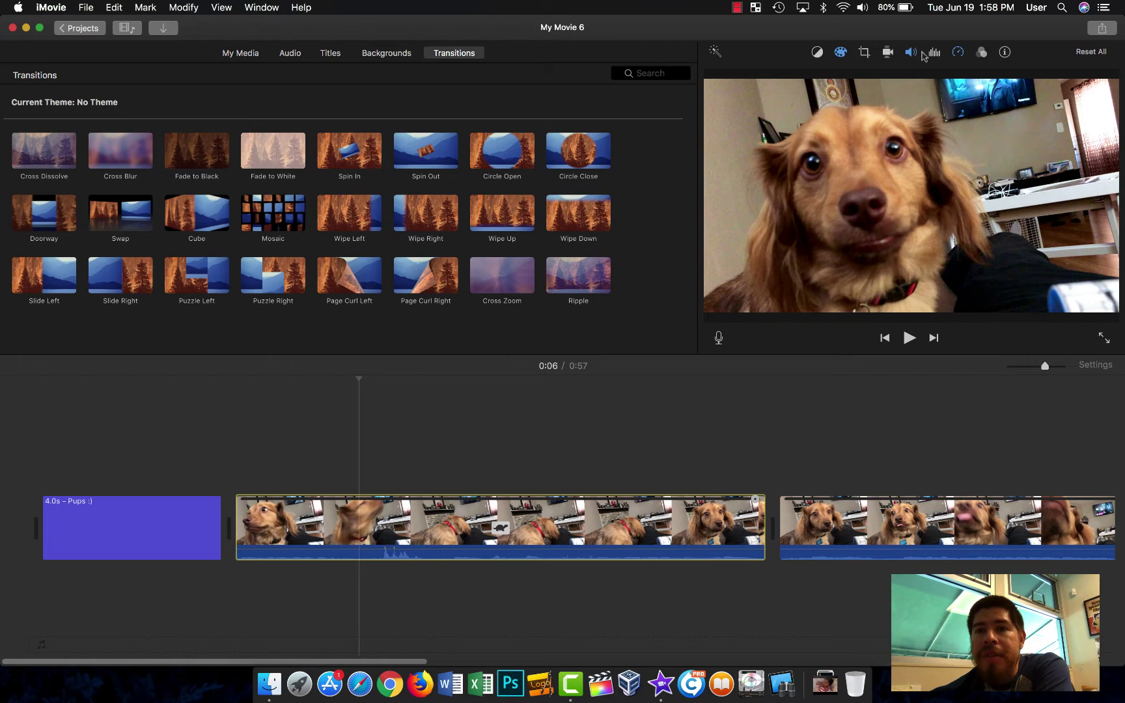
pyautogui.click(932, 54)
pyautogui.click(935, 54)
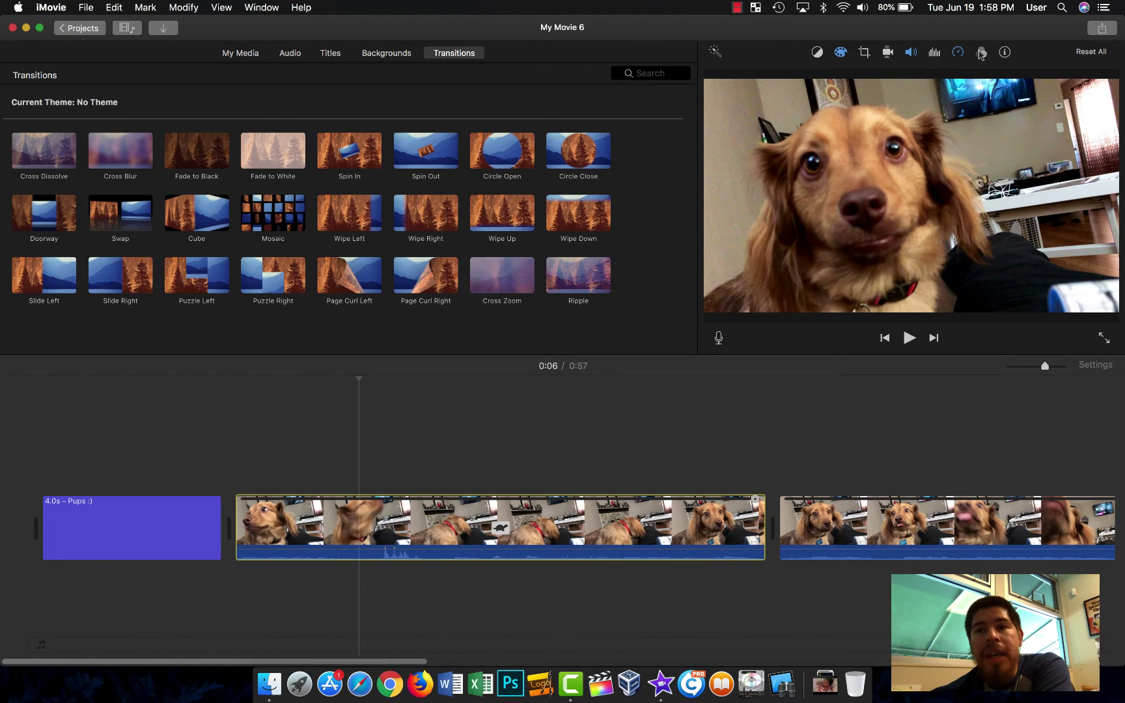
pyautogui.click(980, 54)
pyautogui.click(981, 53)
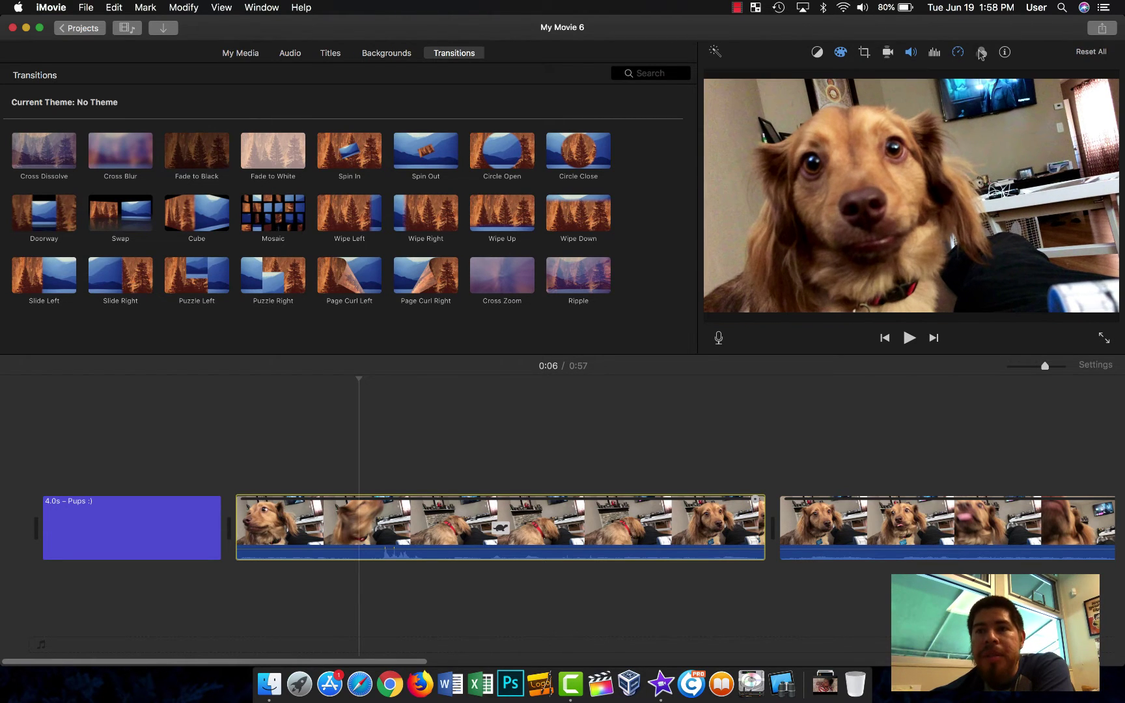
pyautogui.click(840, 55)
pyautogui.click(819, 54)
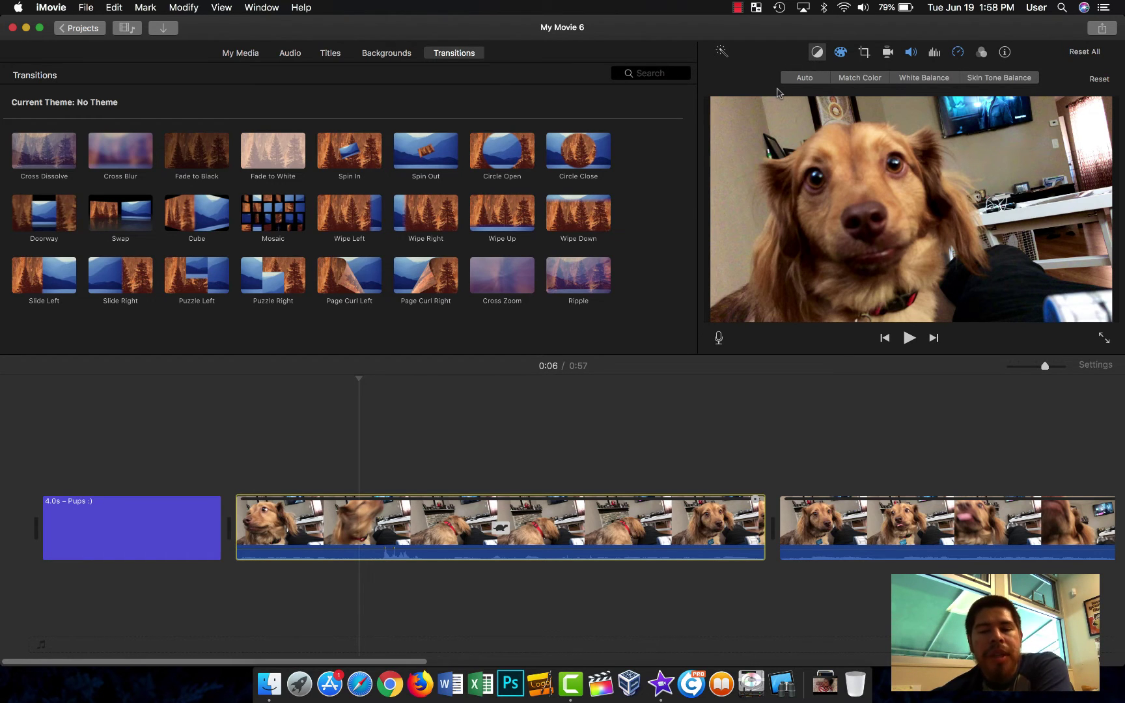
# Step: Play the movie, then cycle the adjustment panels to the Custom 65% speed settings
pyautogui.press('space')
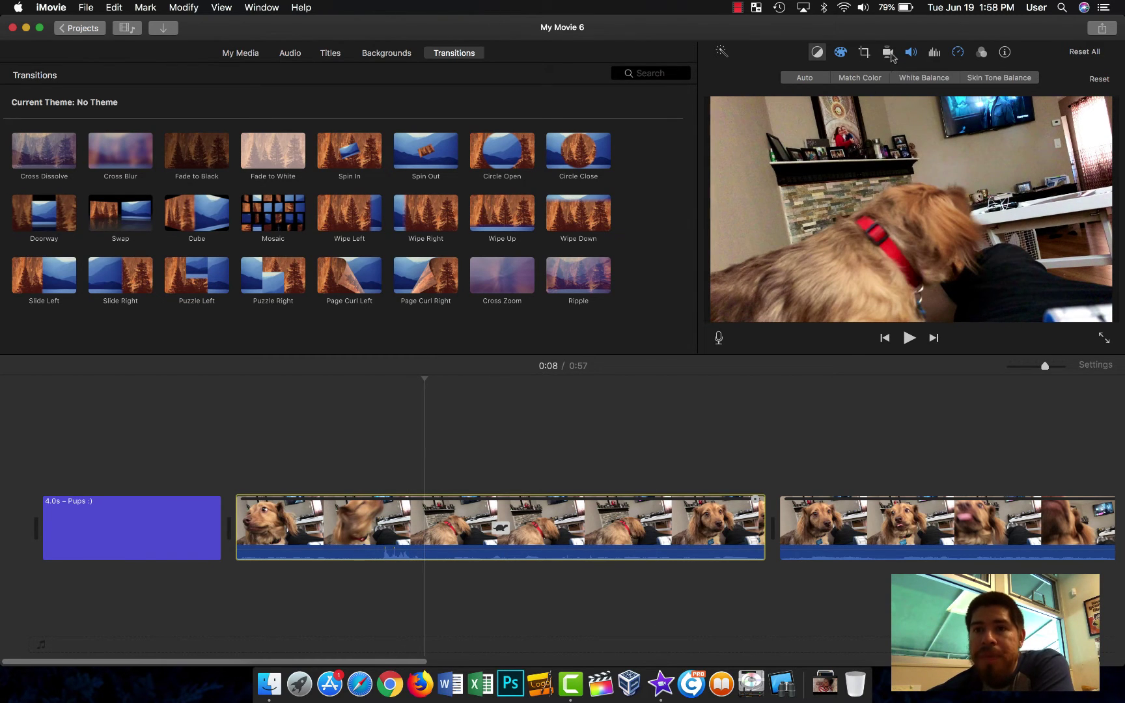
pyautogui.click(933, 54)
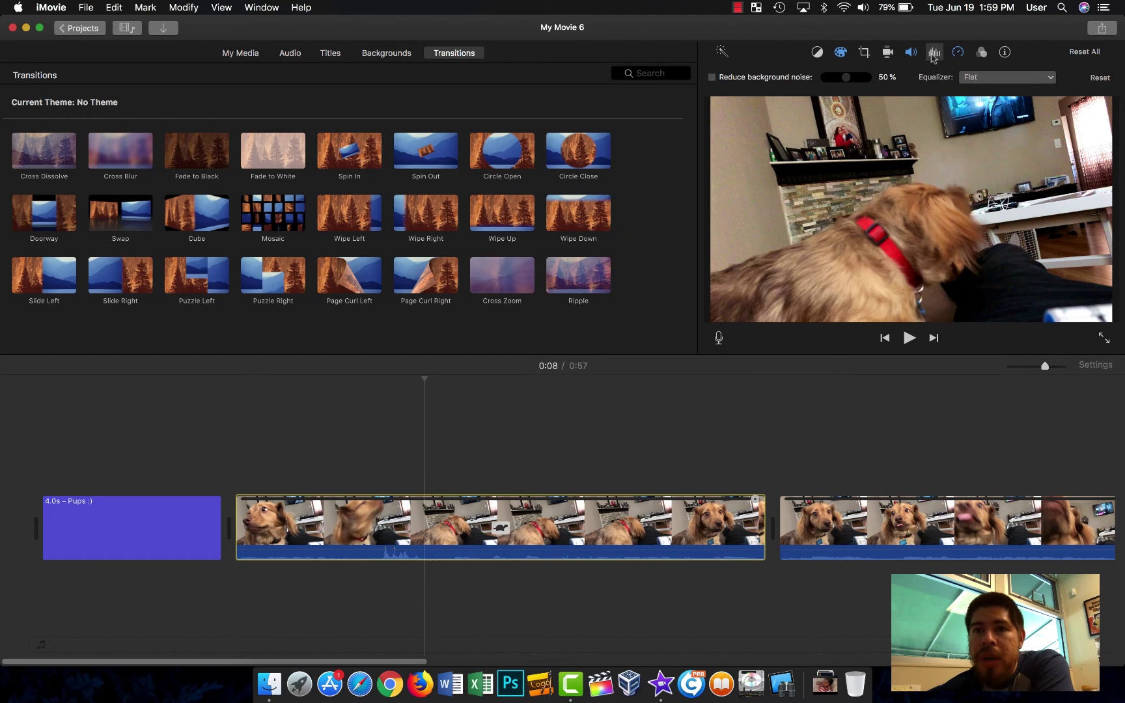
pyautogui.click(933, 54)
pyautogui.click(911, 52)
pyautogui.click(912, 52)
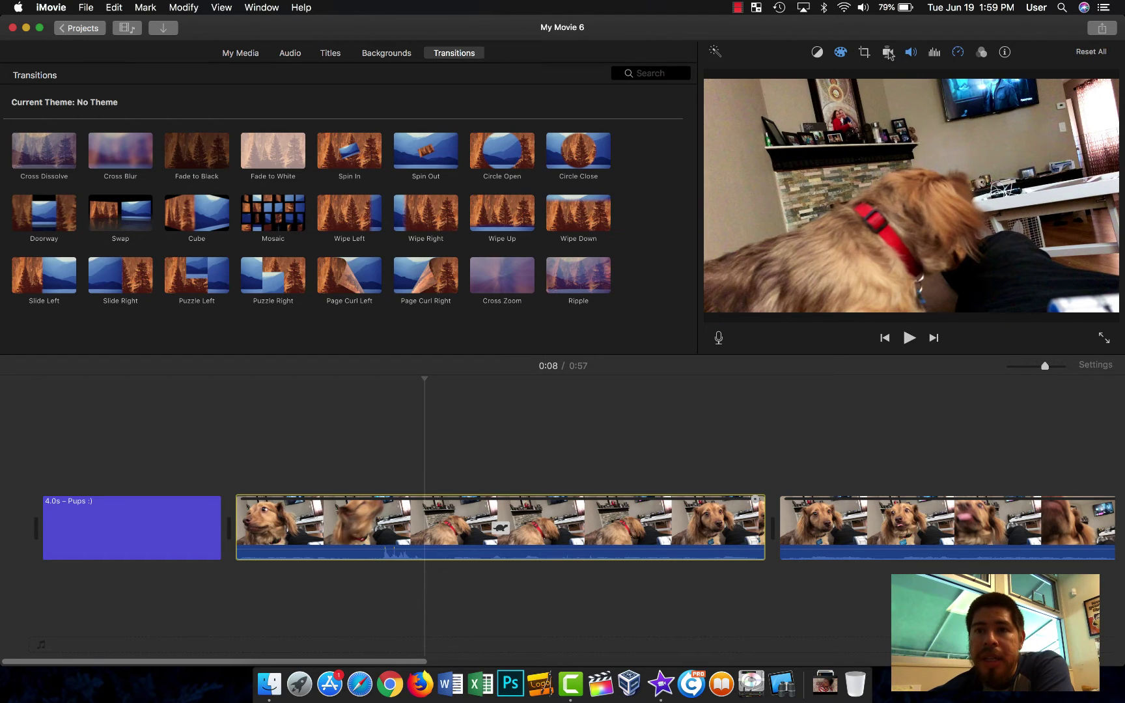
pyautogui.click(889, 56)
pyautogui.click(889, 56)
pyautogui.click(868, 54)
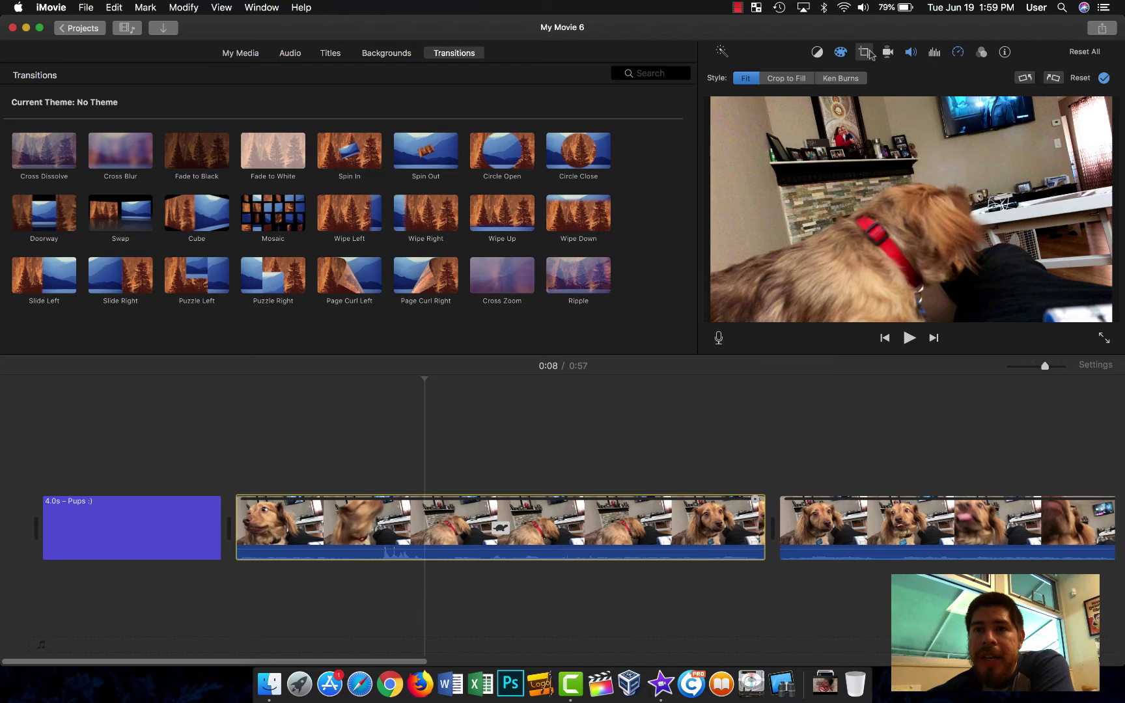
pyautogui.click(868, 54)
pyautogui.click(820, 54)
pyautogui.click(820, 54)
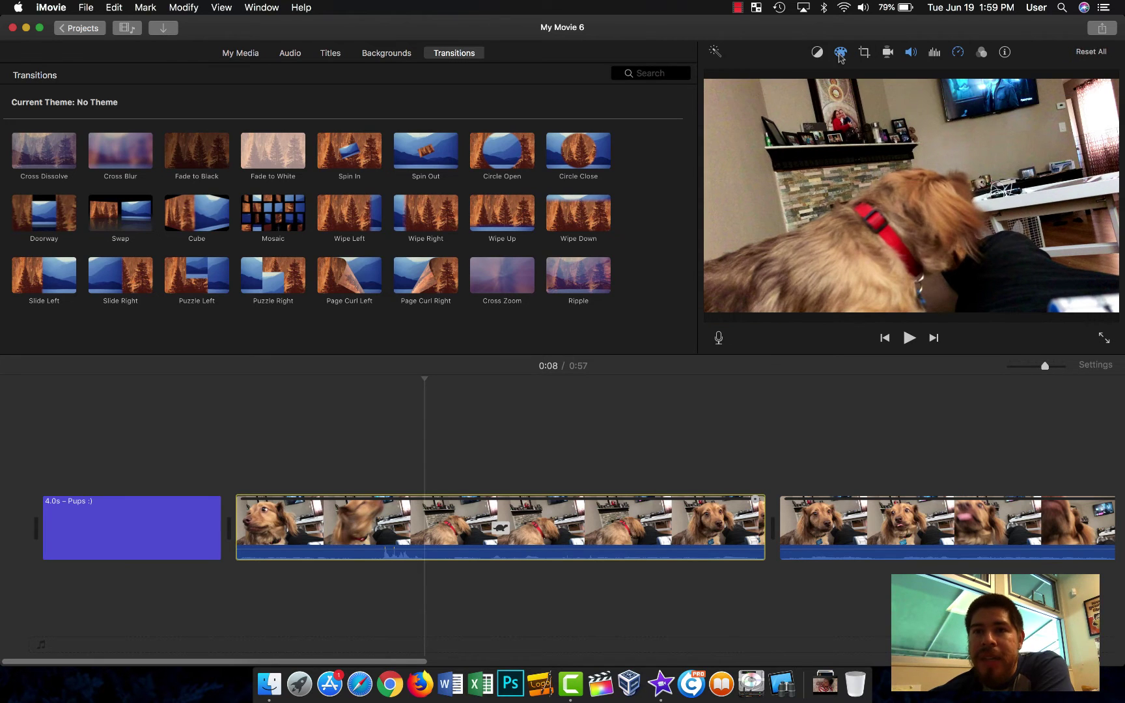
pyautogui.click(840, 53)
pyautogui.click(840, 53)
pyautogui.click(984, 53)
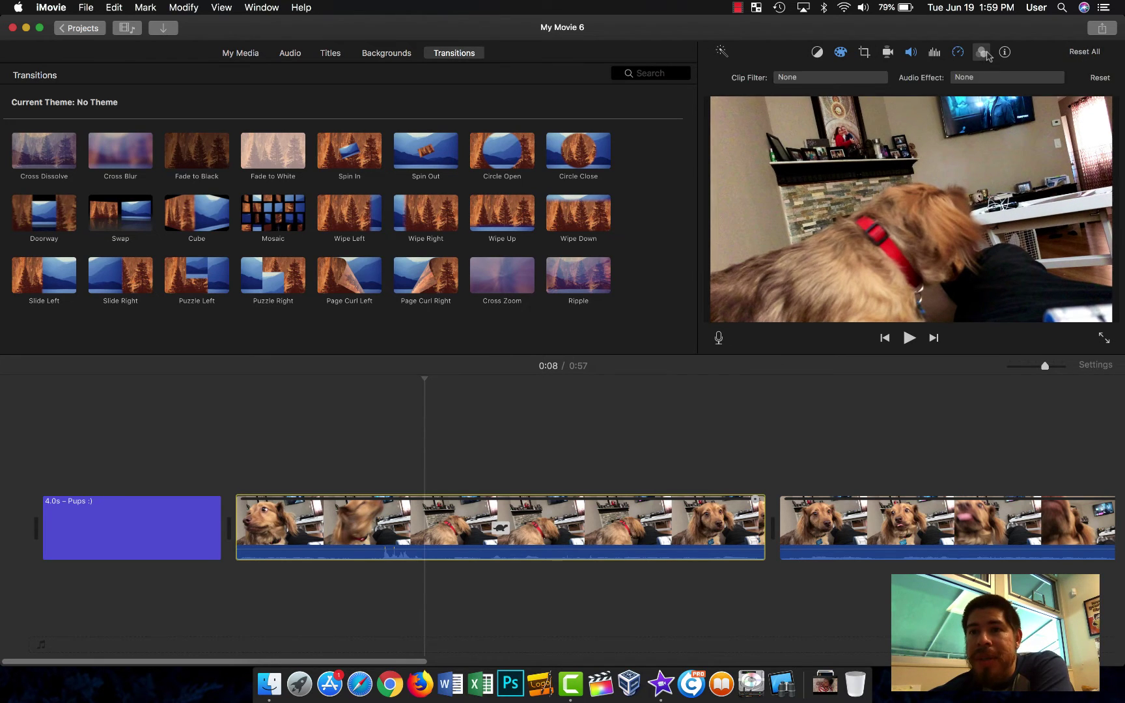
pyautogui.click(984, 53)
pyautogui.click(959, 53)
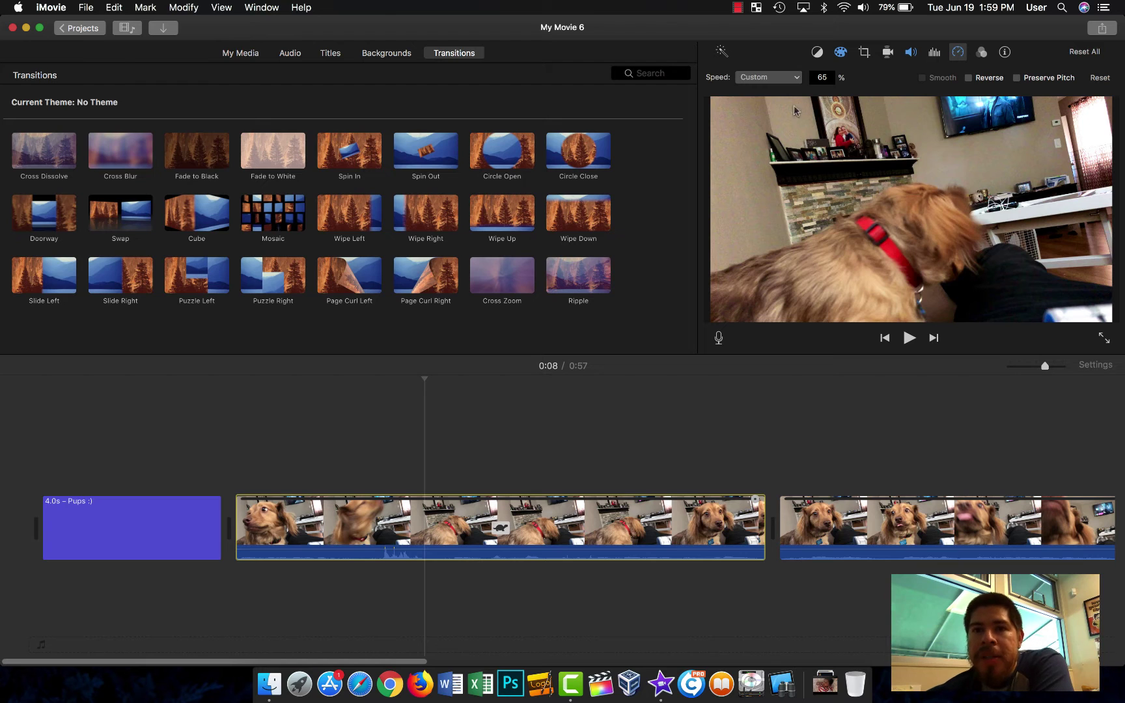
# Step: Inspect the speed presets and the dog clip's context menu without changing anything
pyautogui.click(781, 82)
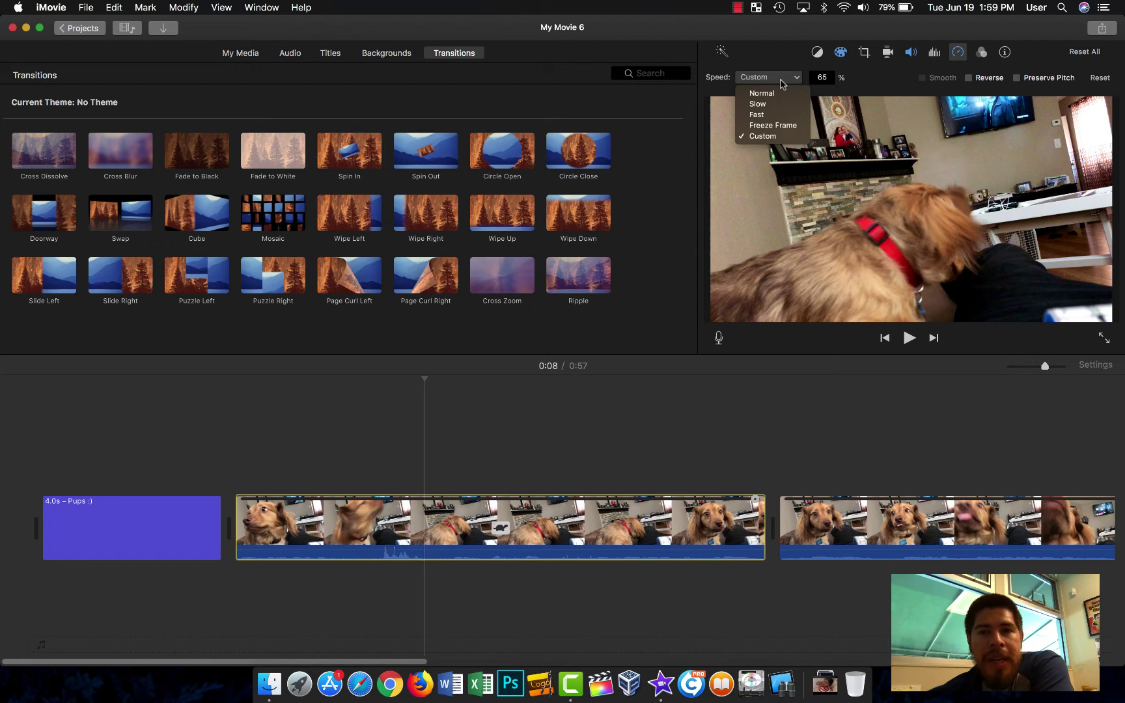
pyautogui.click(781, 82)
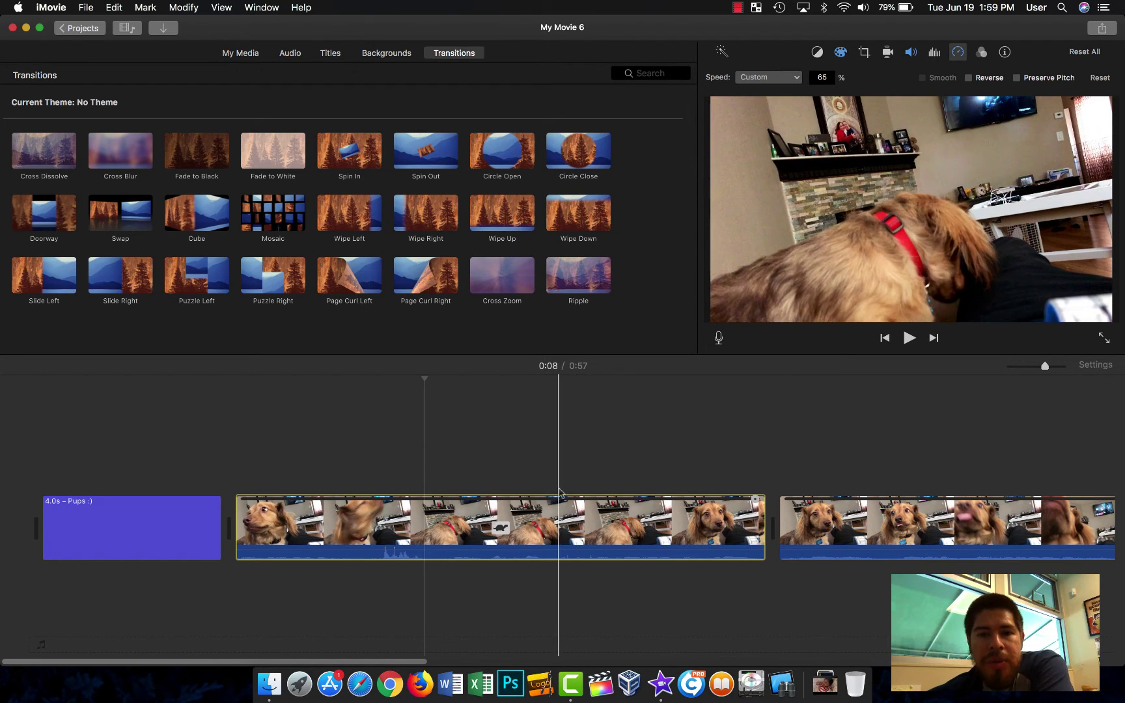
pyautogui.click(564, 520)
pyautogui.click(589, 518)
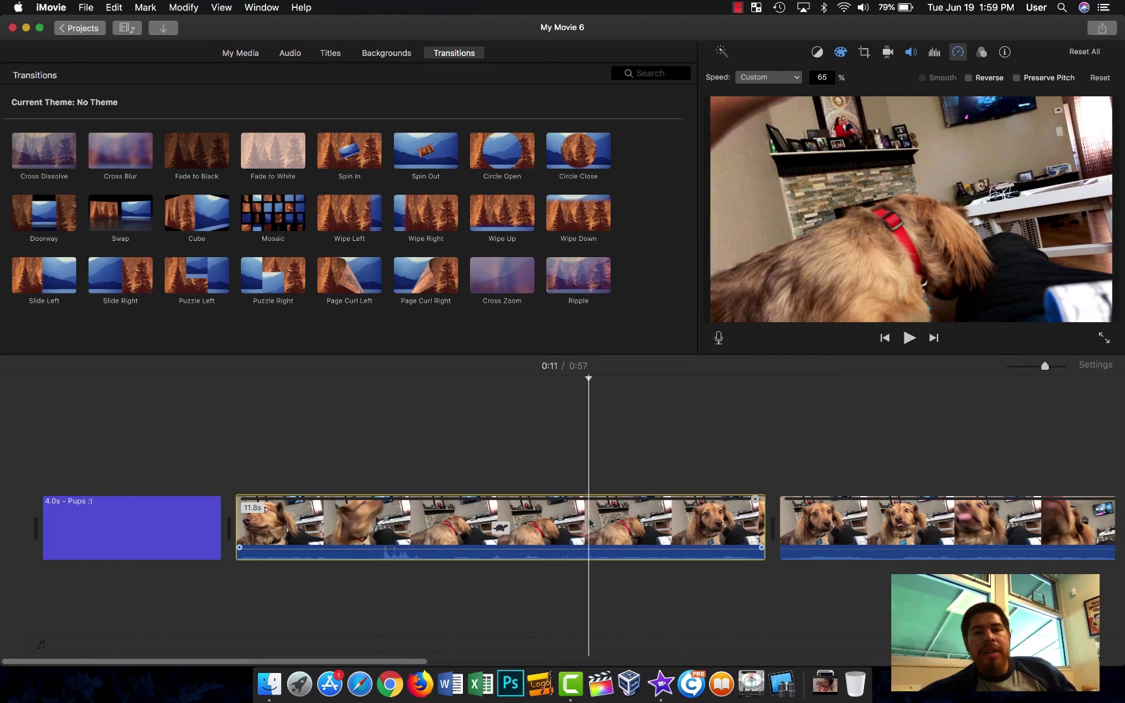
pyautogui.rightClick(573, 522)
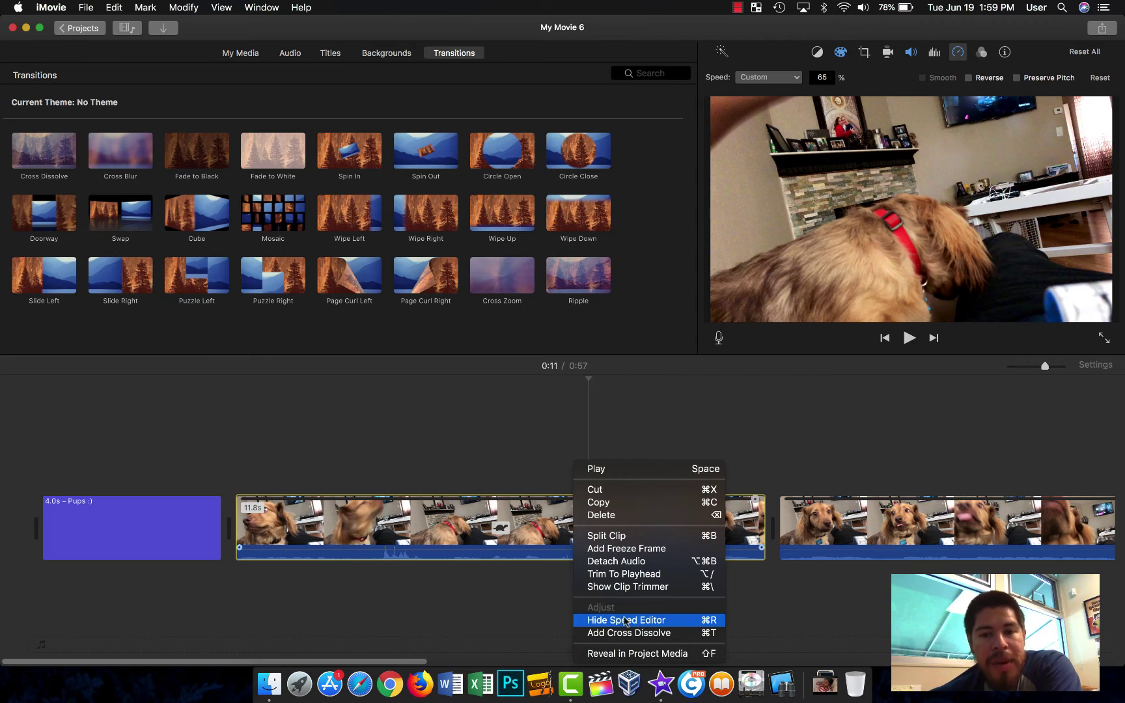
pyautogui.click(528, 535)
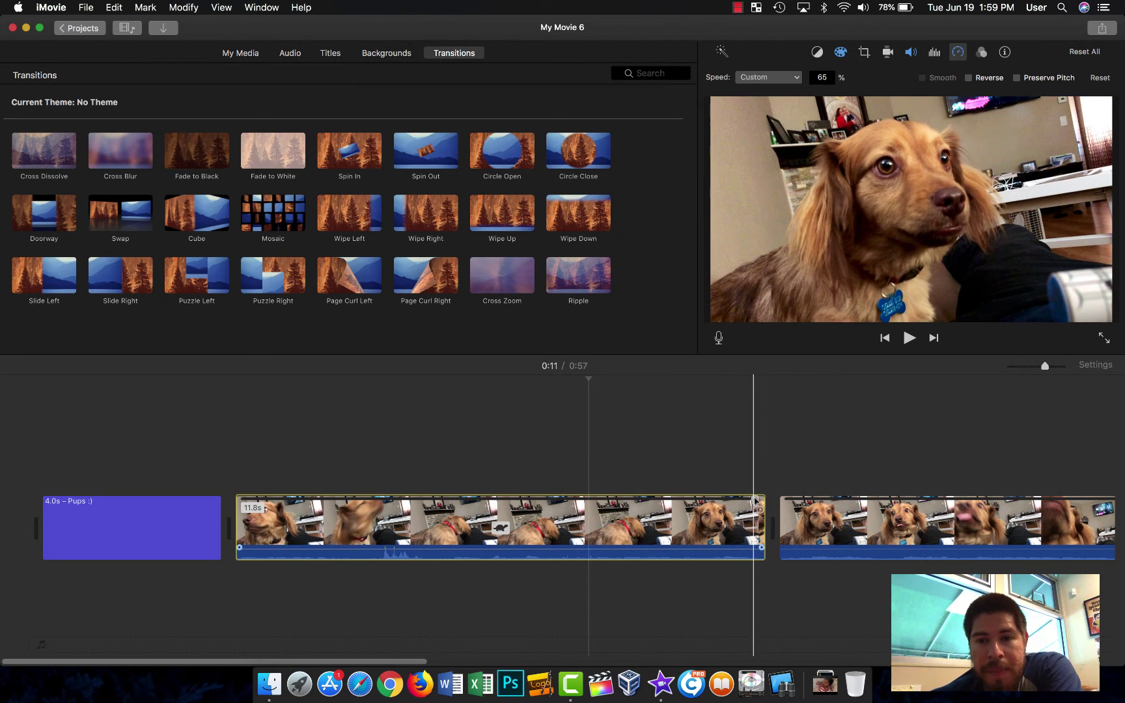
# Step: Show the Speed Editor and drag the clip to 246%, shortening the movie to 0:48
pyautogui.rightClick(681, 519)
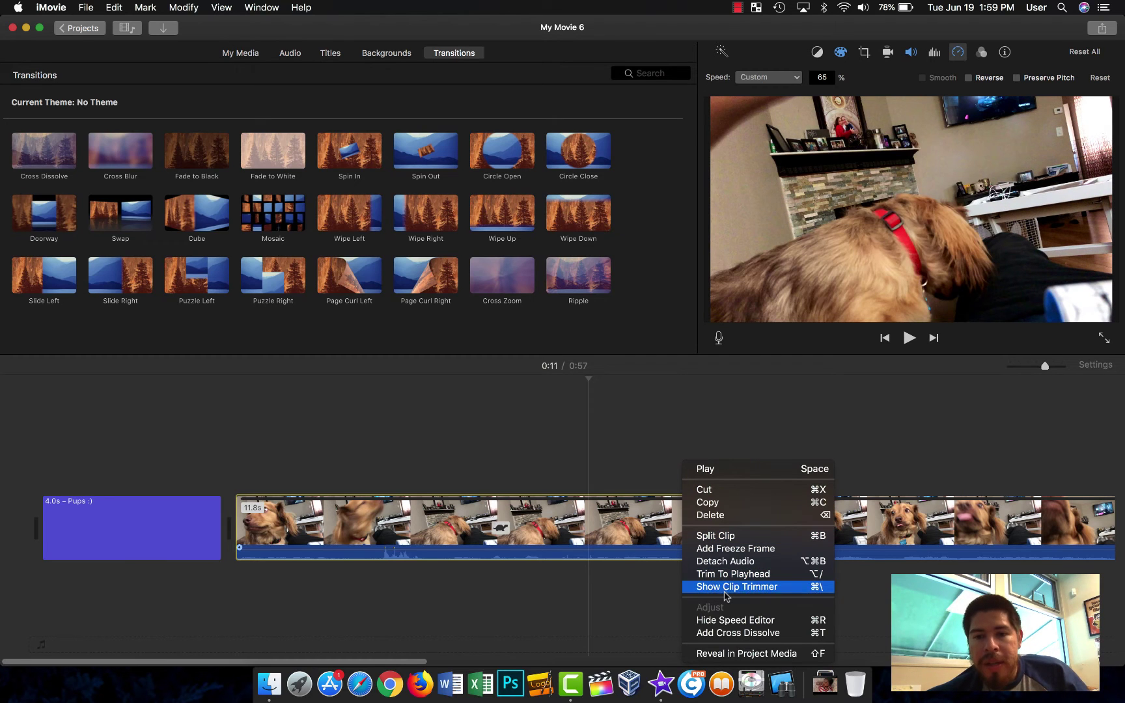
pyautogui.click(742, 620)
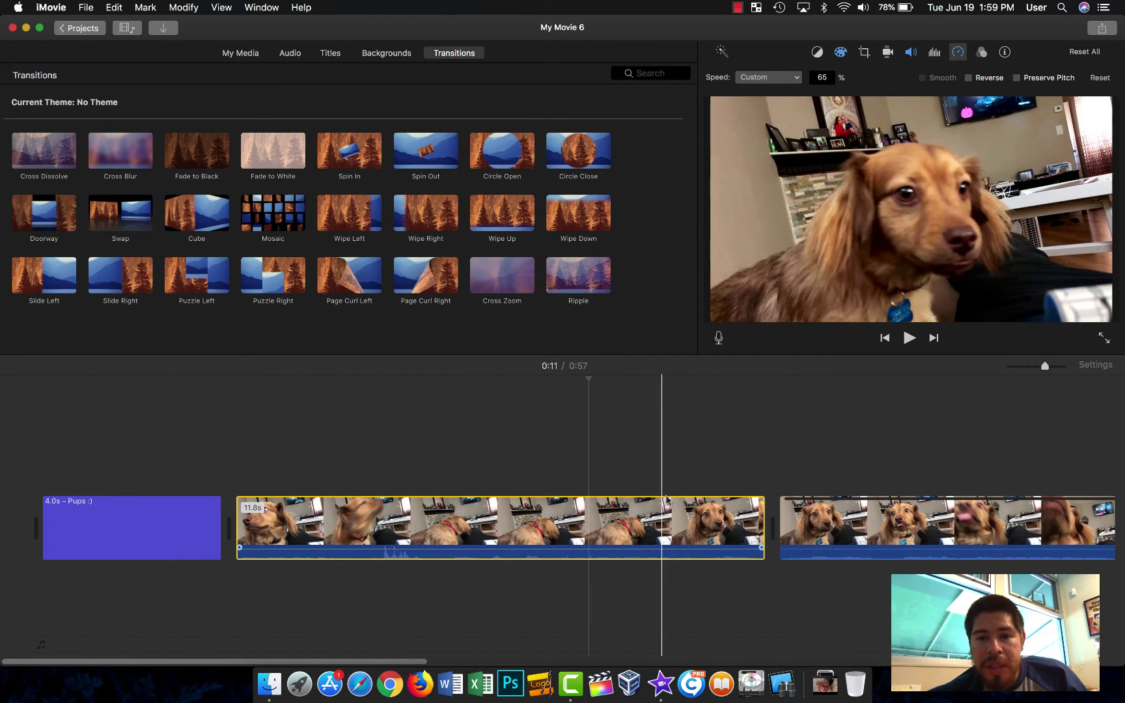
pyautogui.rightClick(692, 526)
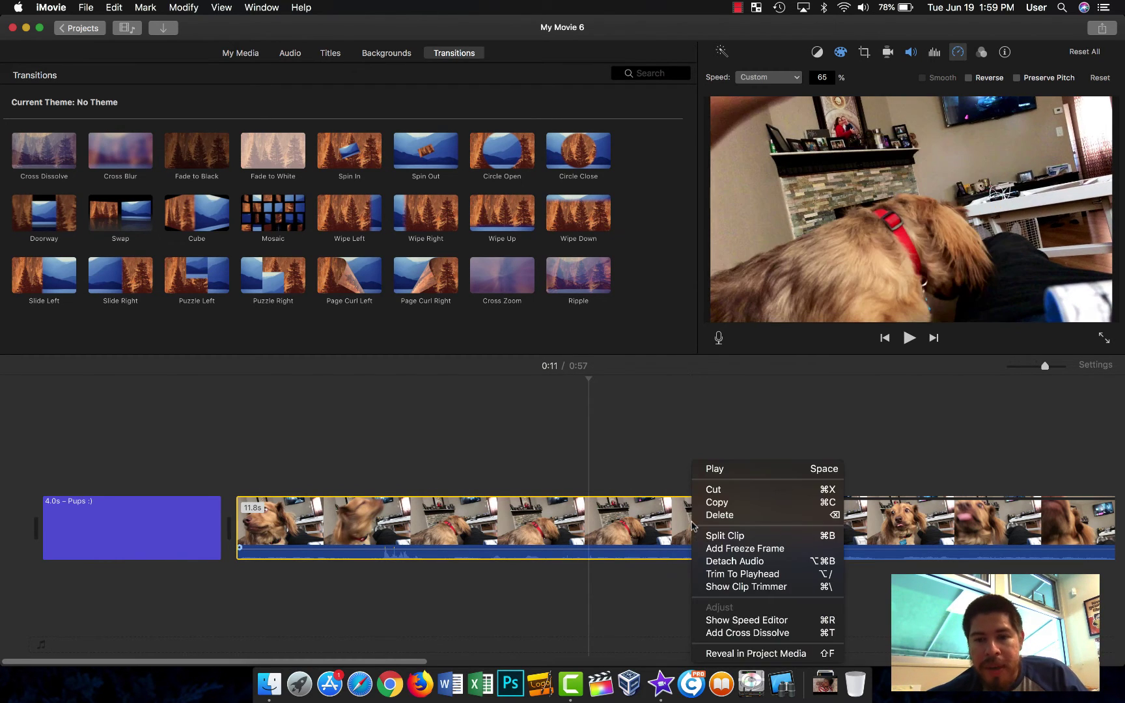
pyautogui.click(738, 620)
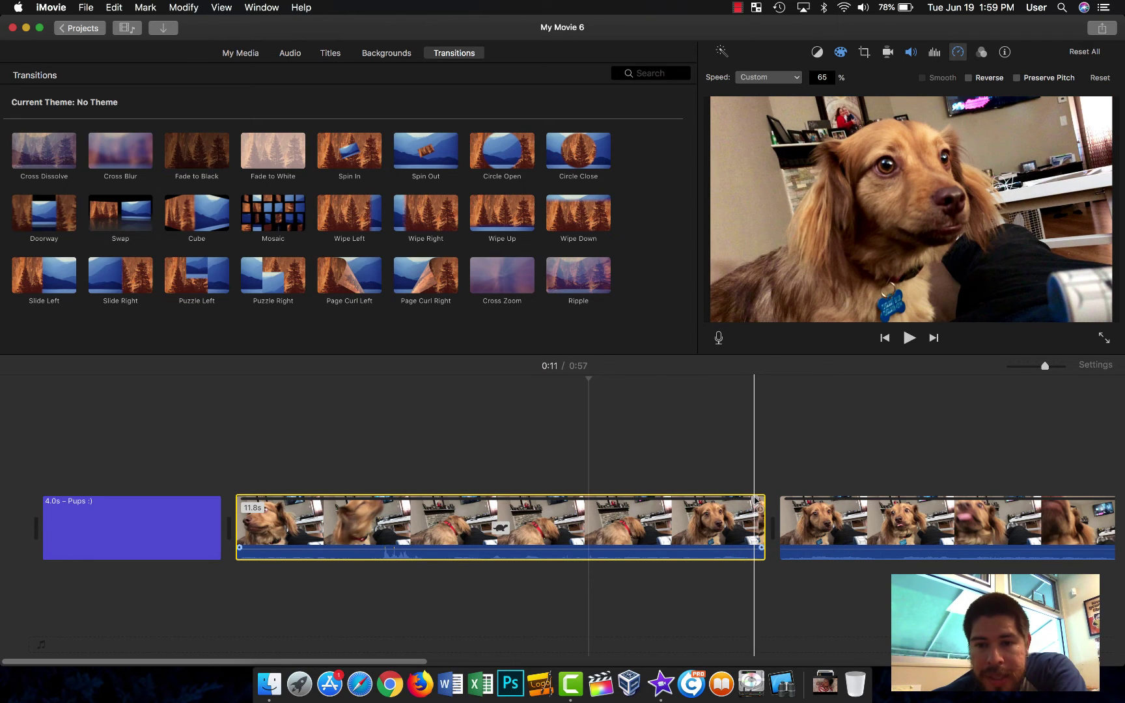
pyautogui.moveTo(755, 499); pyautogui.dragTo(377, 501)
# Step: Preview the sped-up clip, then set its speed back to Normal
pyautogui.click(247, 468)
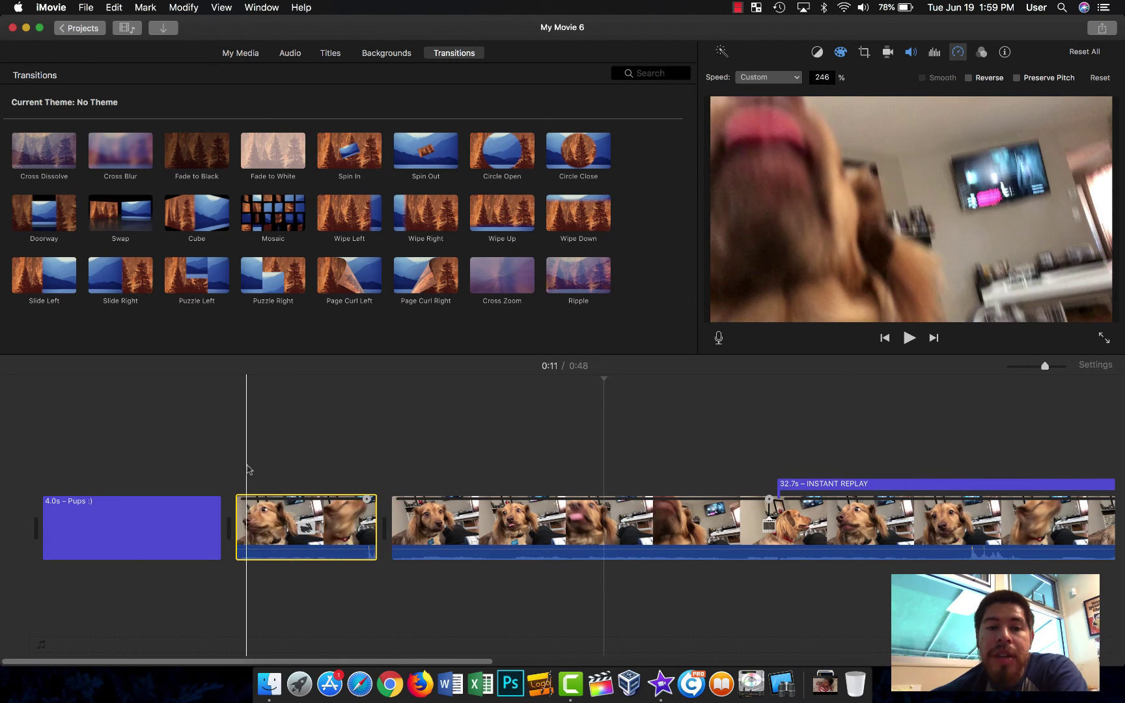
pyautogui.press('space')
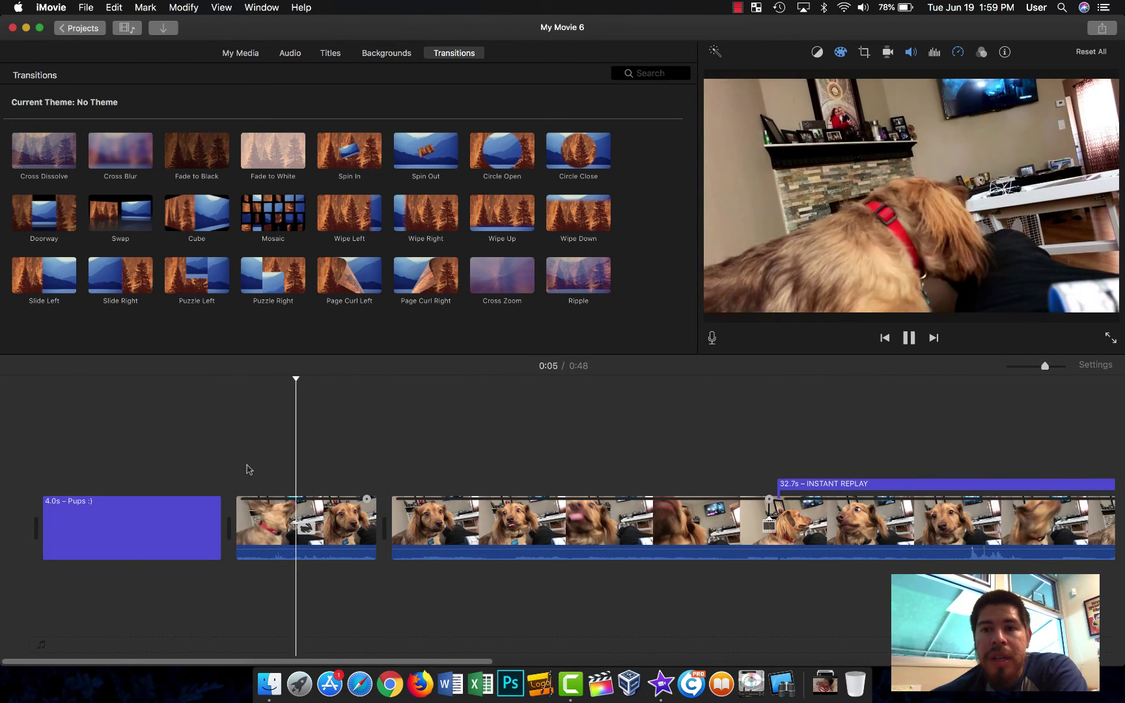
pyautogui.click(305, 521)
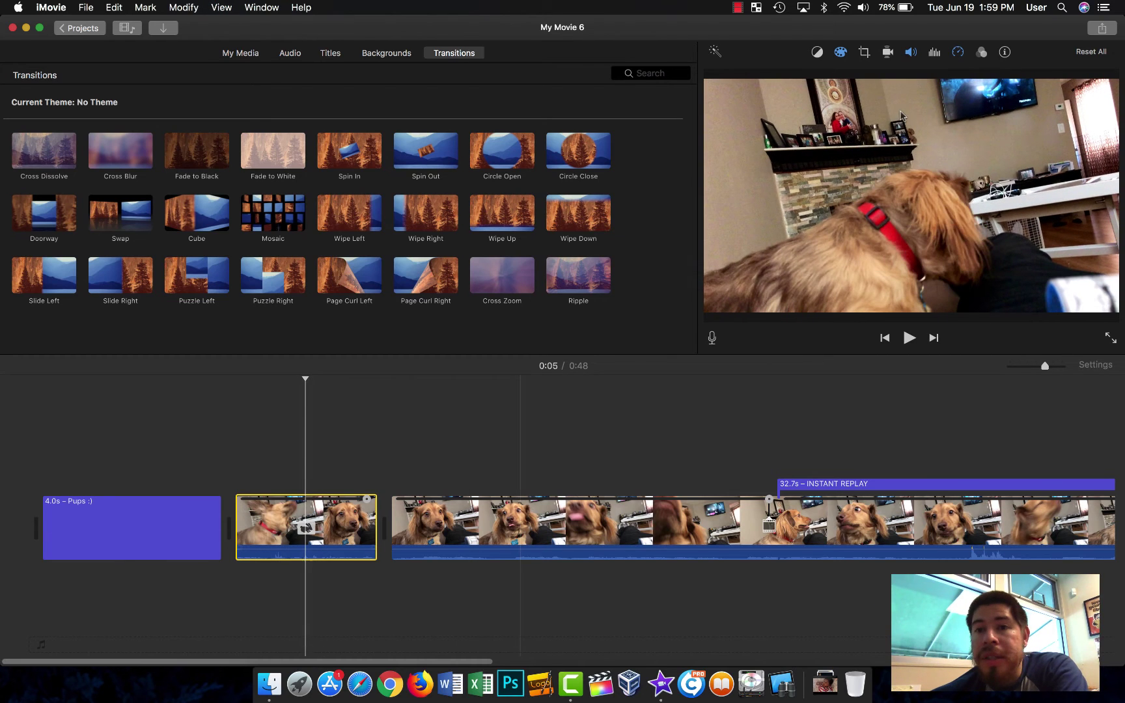
pyautogui.click(957, 53)
pyautogui.click(777, 78)
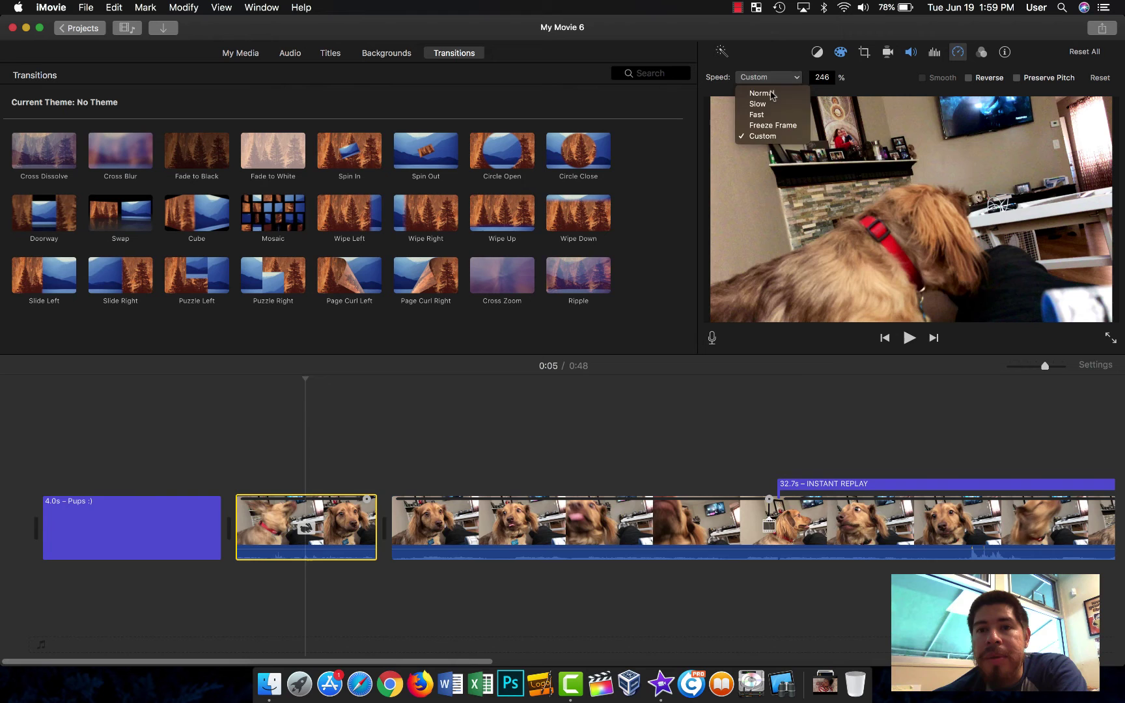
pyautogui.click(761, 93)
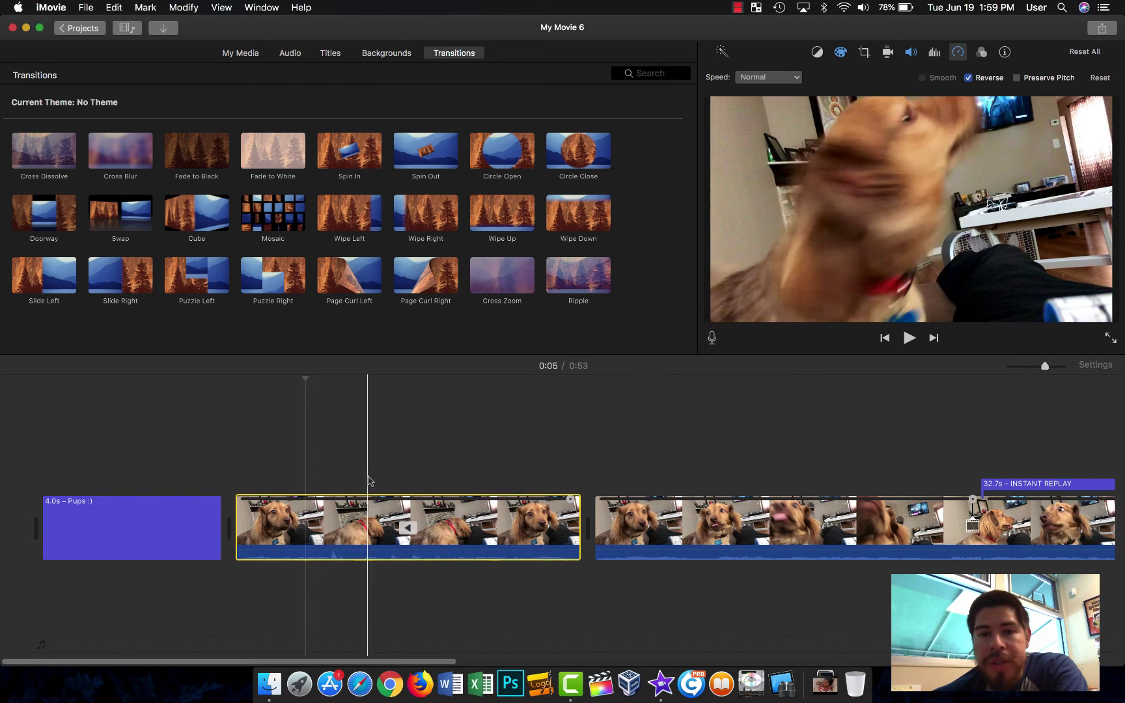
# Step: Preview the clip again and turn off Reverse so it plays forwards
pyautogui.click(243, 460)
pyautogui.press('space')
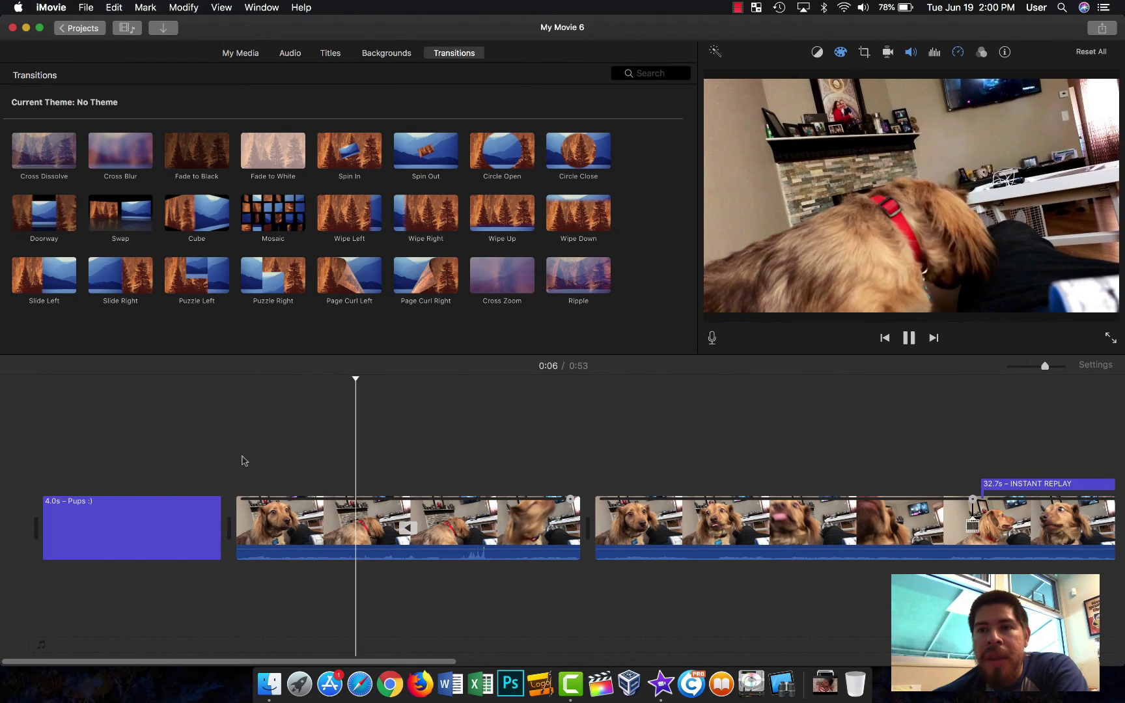
pyautogui.press('space')
pyautogui.click(957, 55)
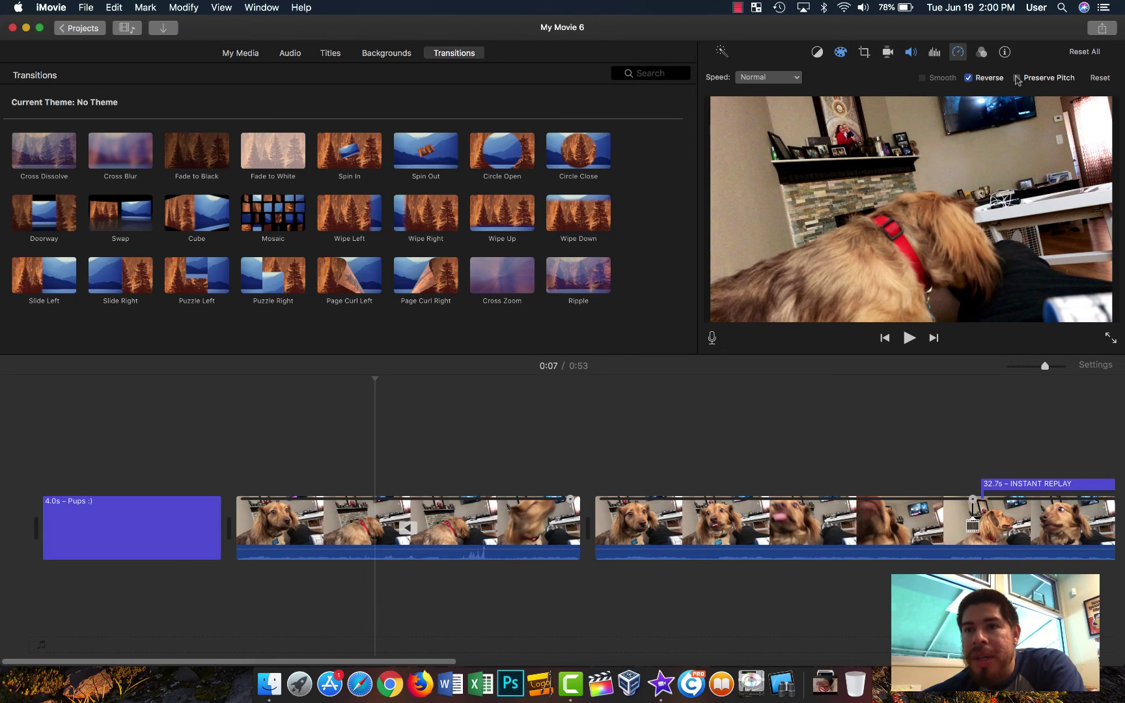
pyautogui.click(968, 77)
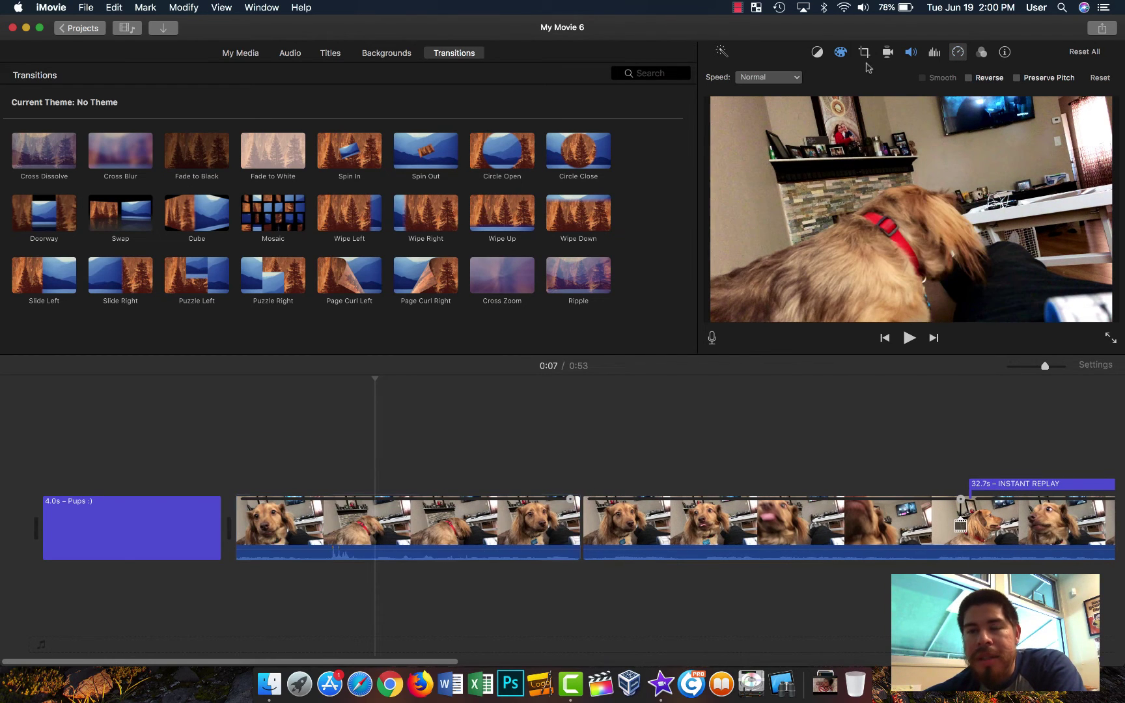
pyautogui.click(817, 52)
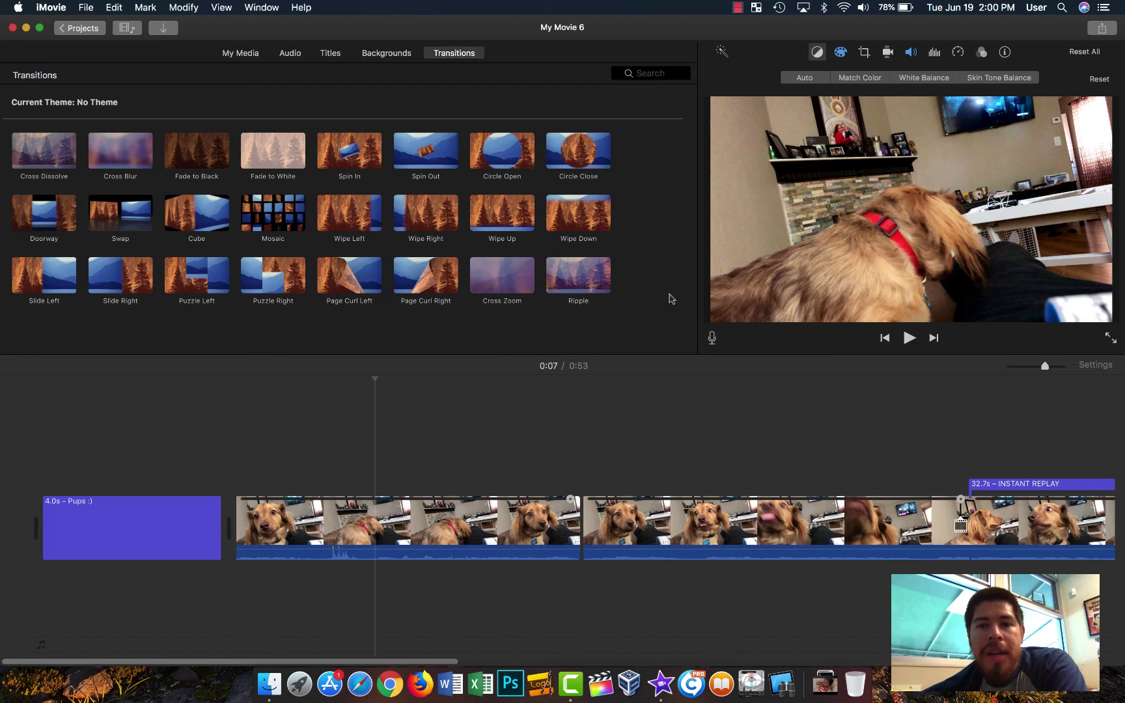
pyautogui.click(712, 339)
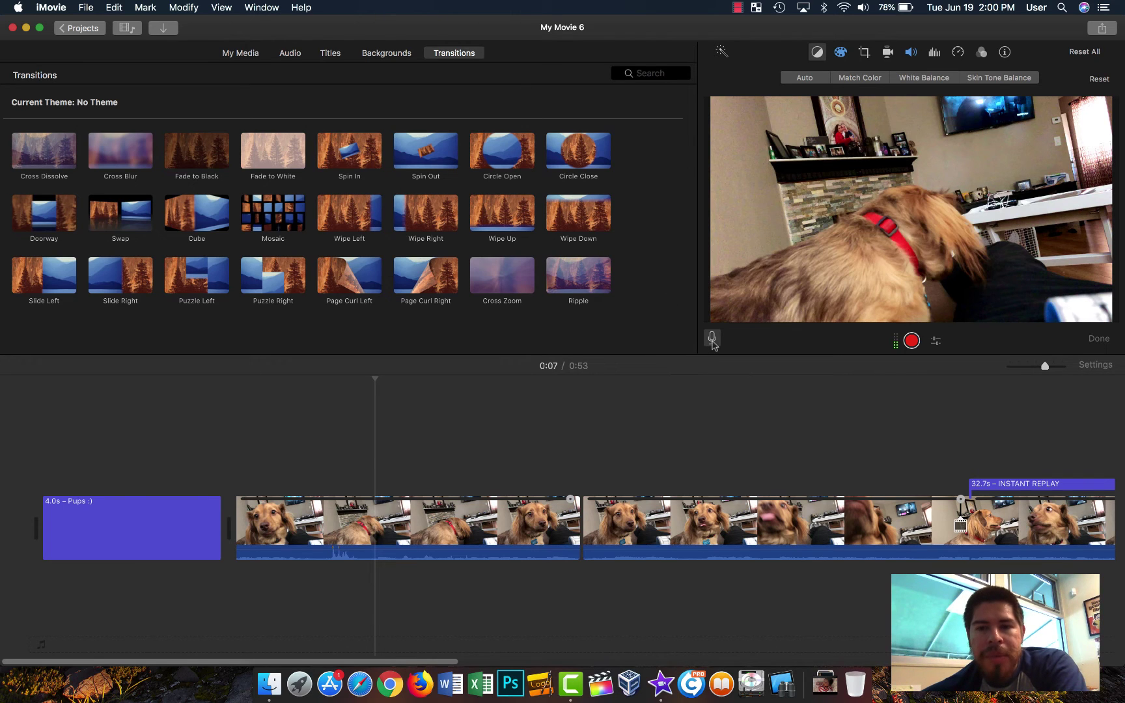
pyautogui.click(936, 339)
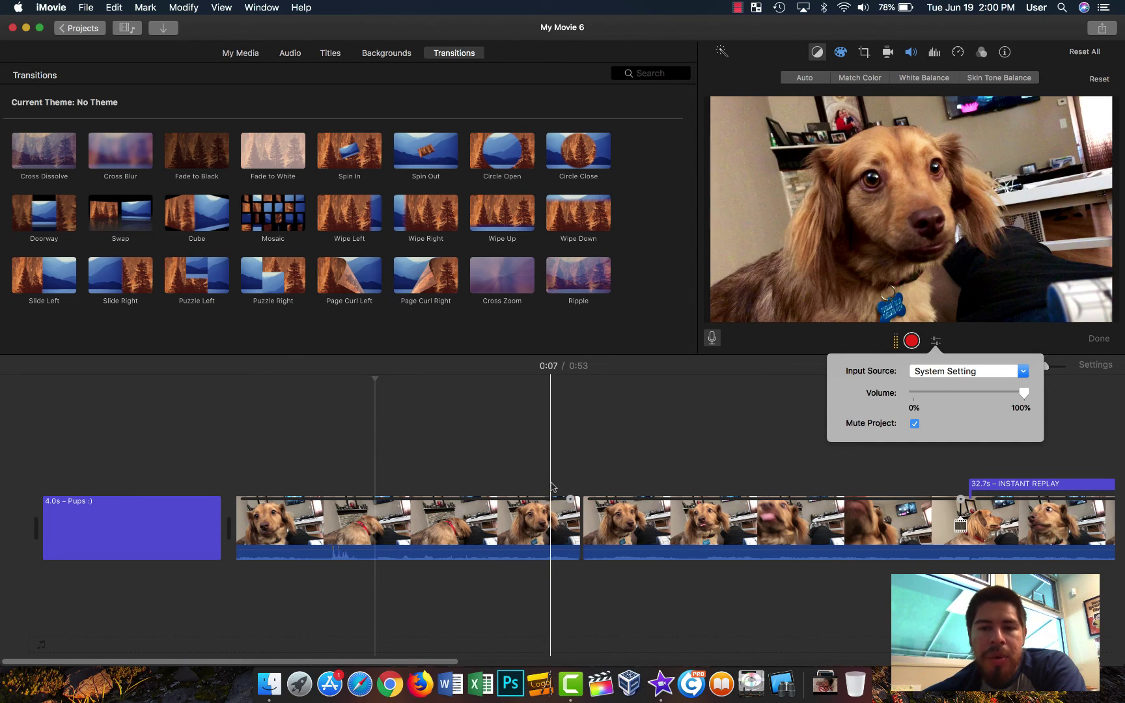
pyautogui.click(937, 372)
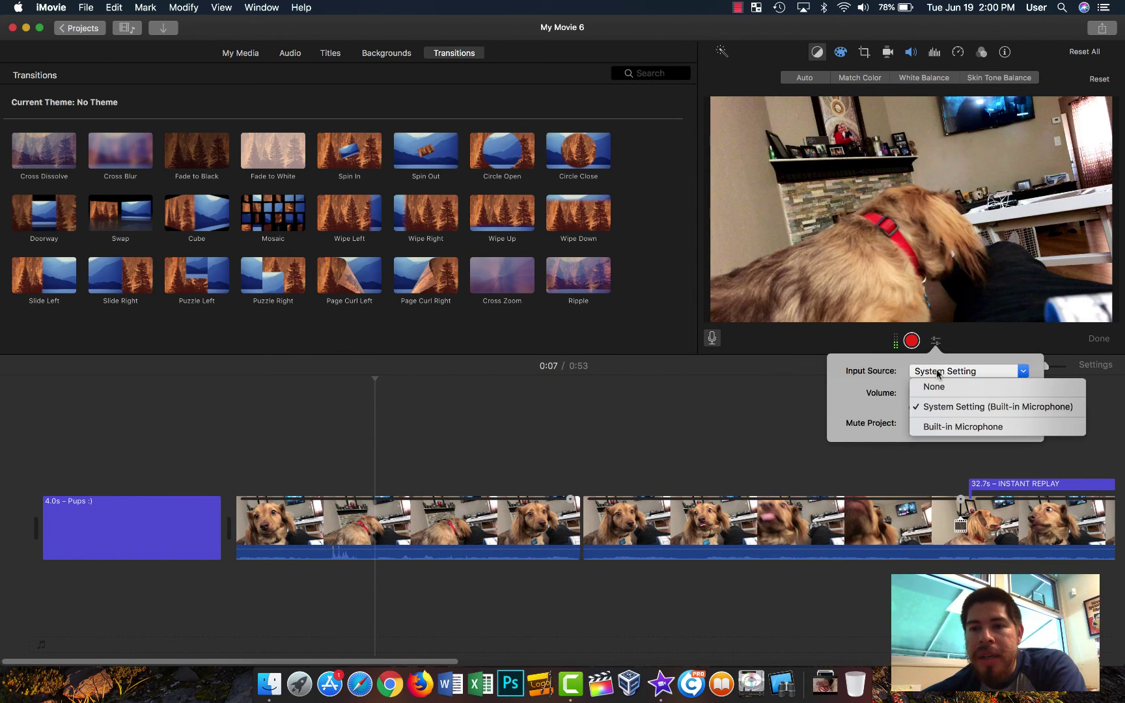
pyautogui.click(976, 373)
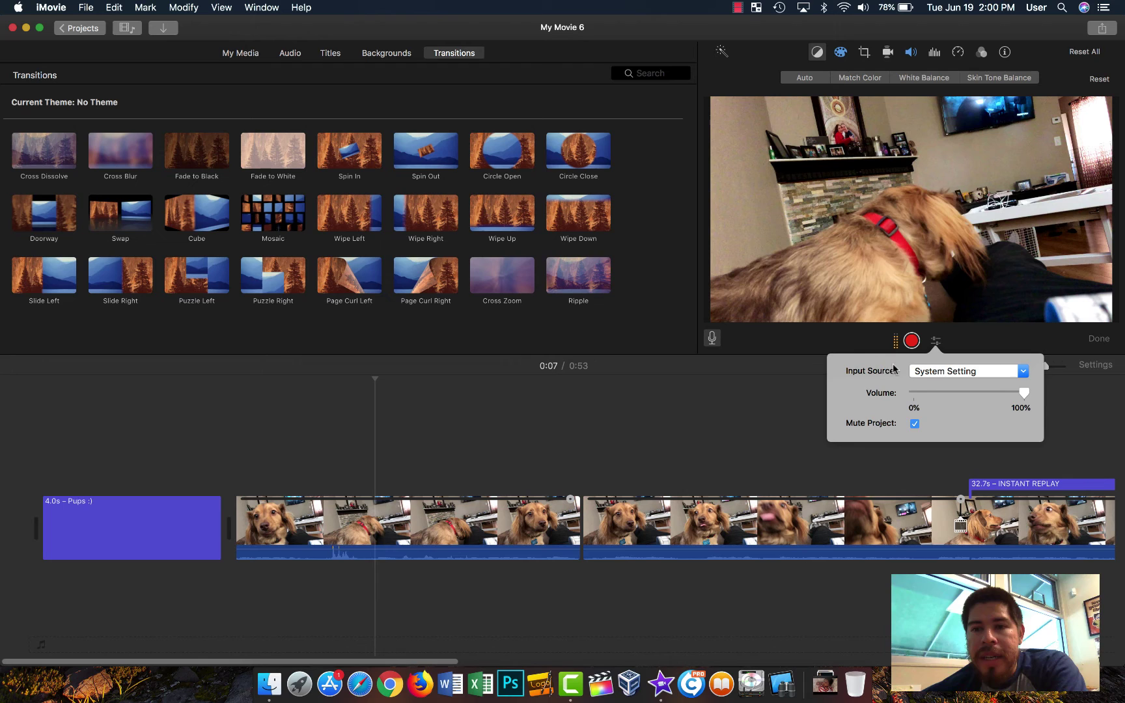
pyautogui.click(936, 339)
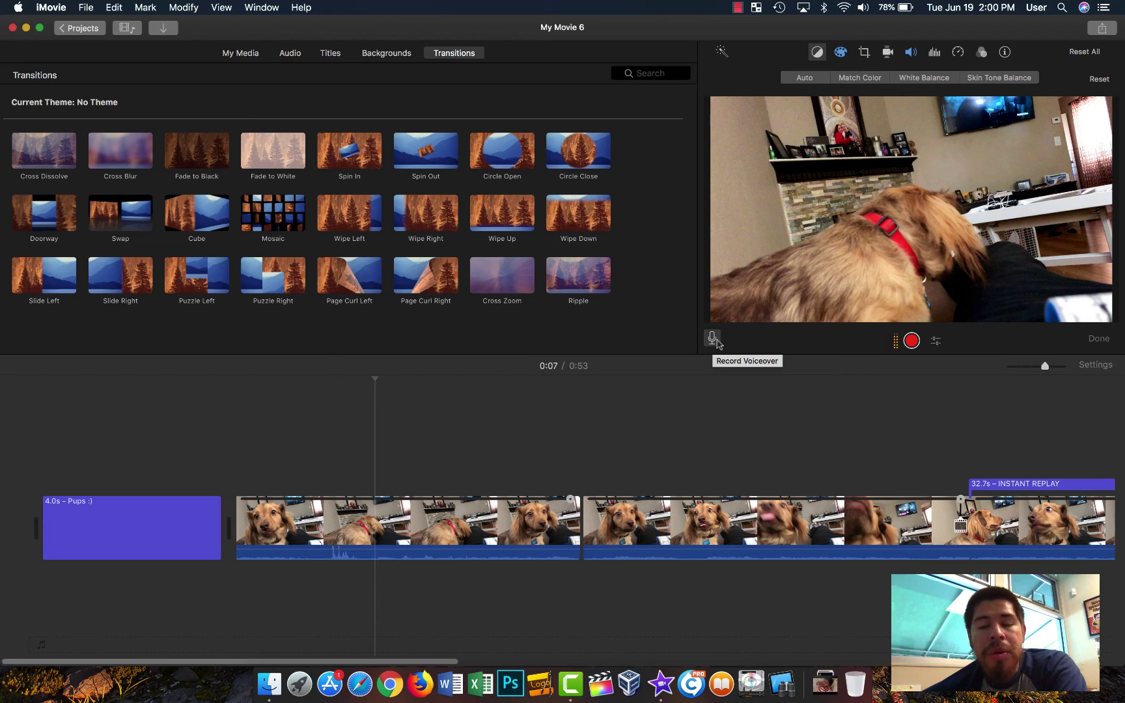
pyautogui.click(712, 339)
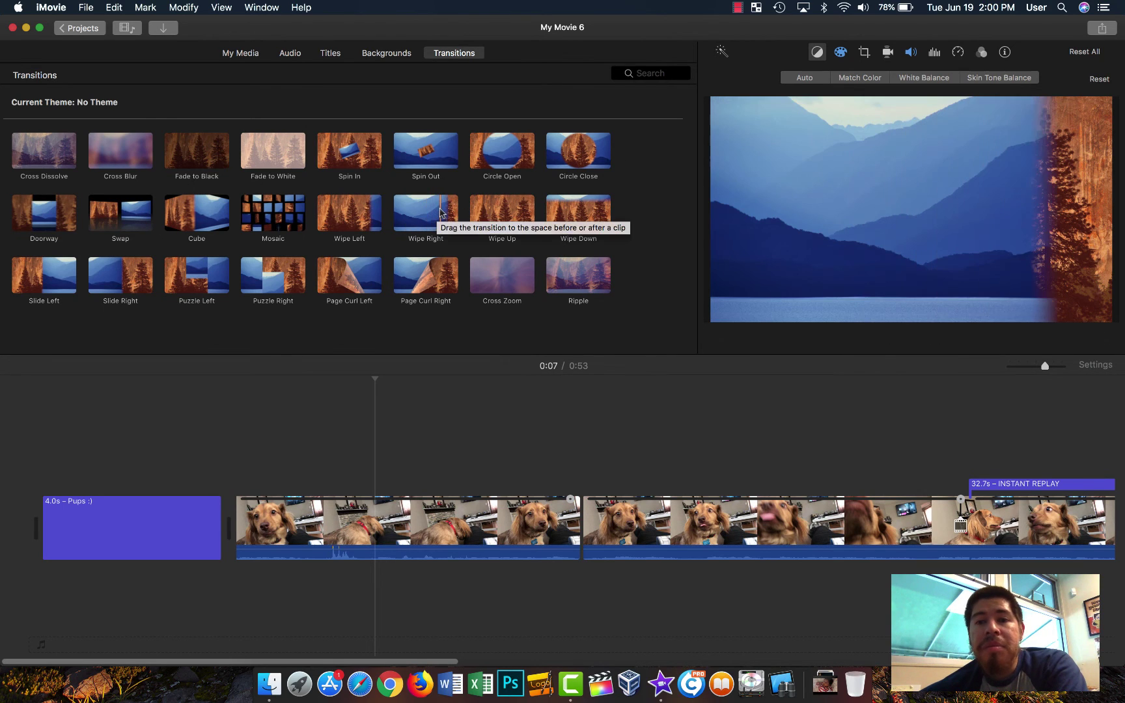
# Step: Scroll Backgrounds, view Transitions, then scroll Titles down to the Date/Time title
pyautogui.click(385, 55)
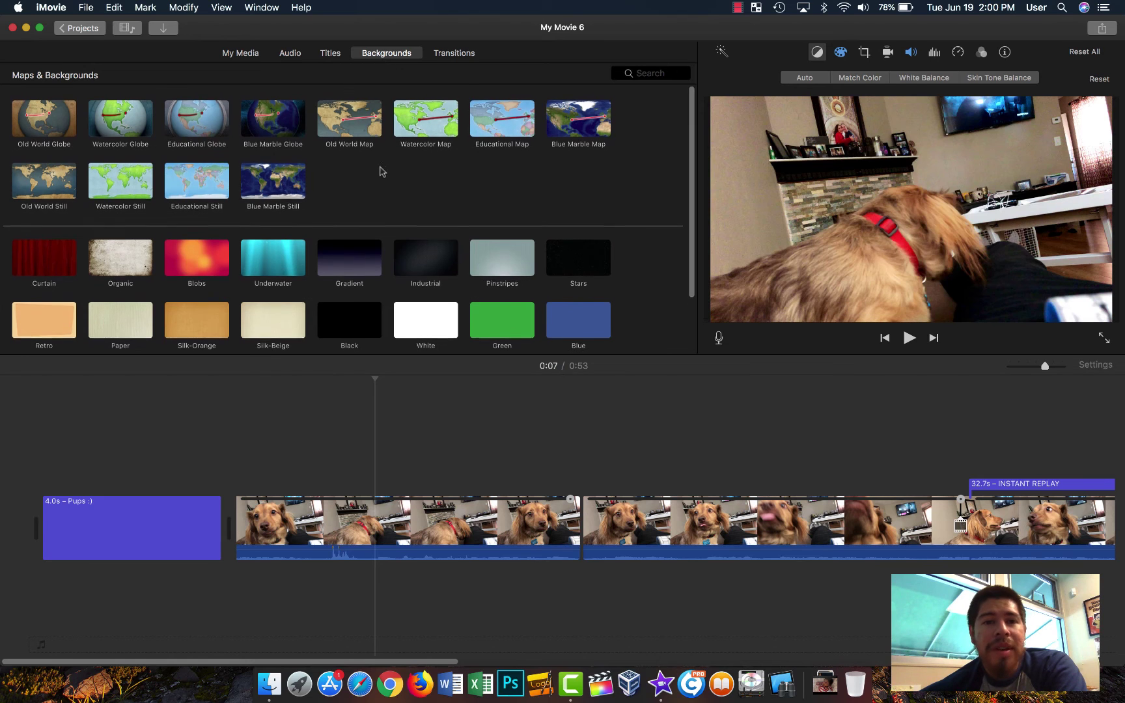
pyautogui.scroll(-3, 380, 161)
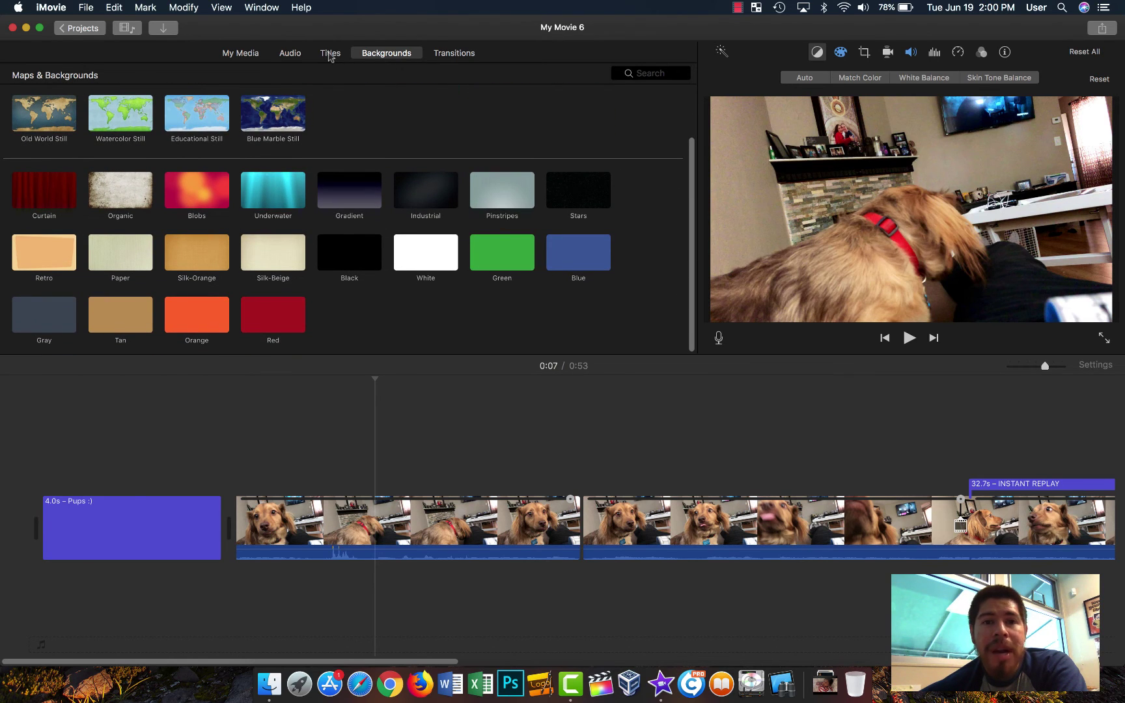
pyautogui.click(442, 58)
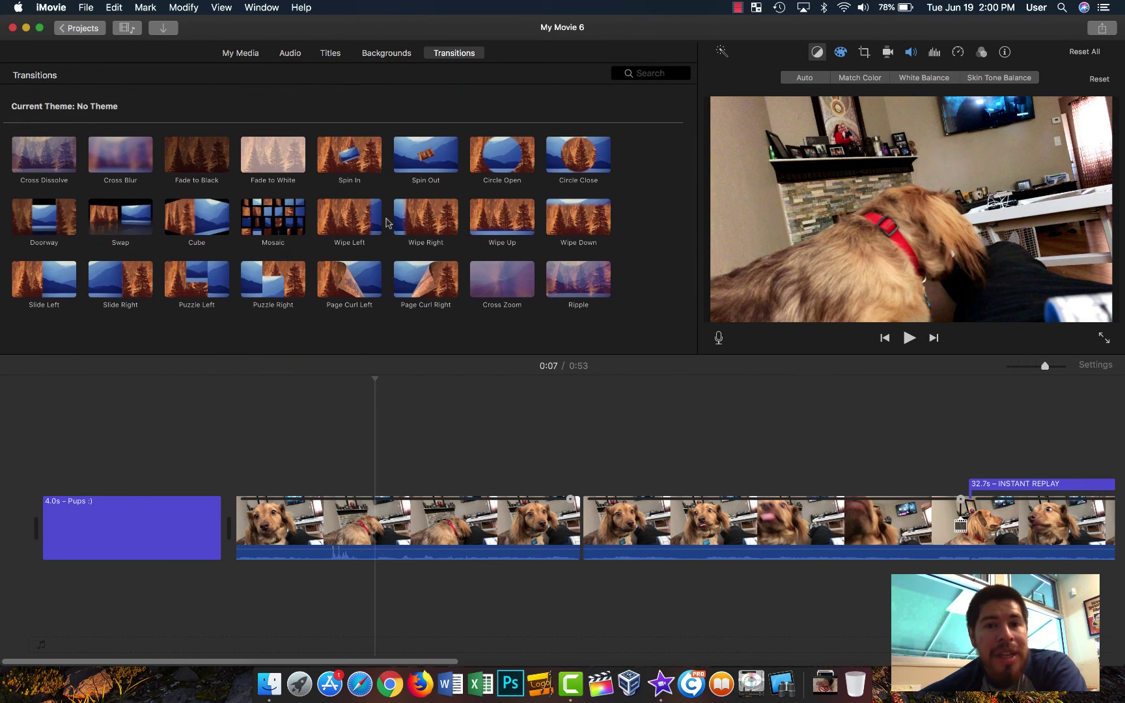
pyautogui.click(330, 53)
pyautogui.scroll(-5, 374, 260)
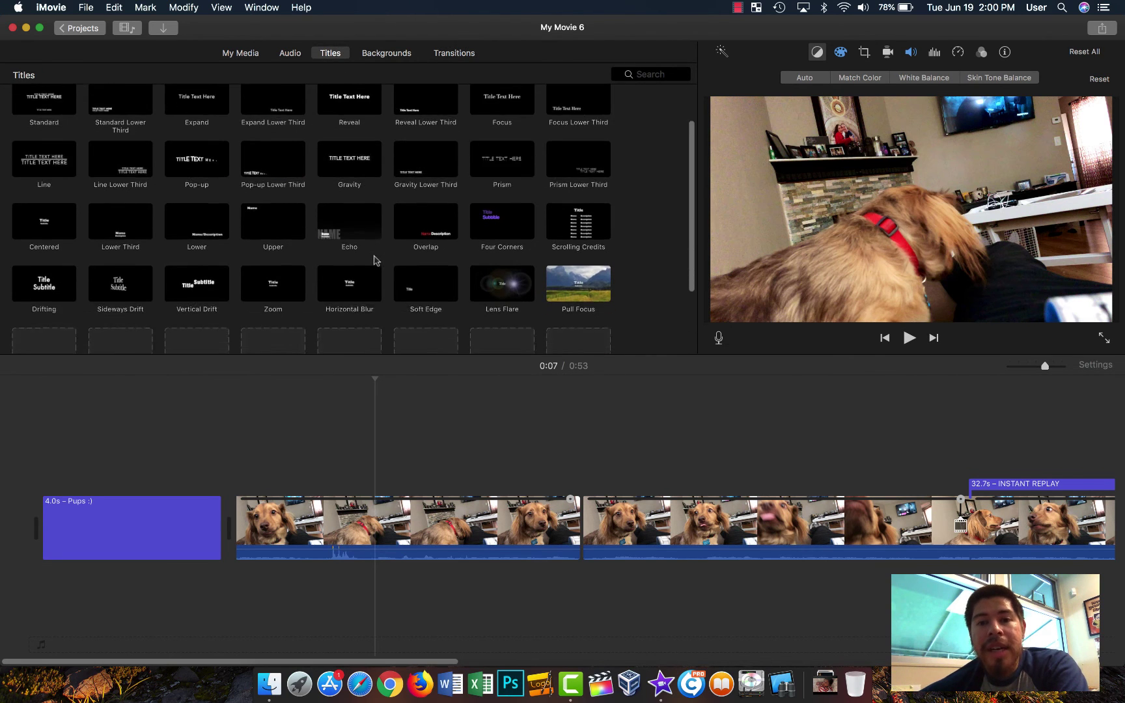
pyautogui.scroll(-2, 376, 261)
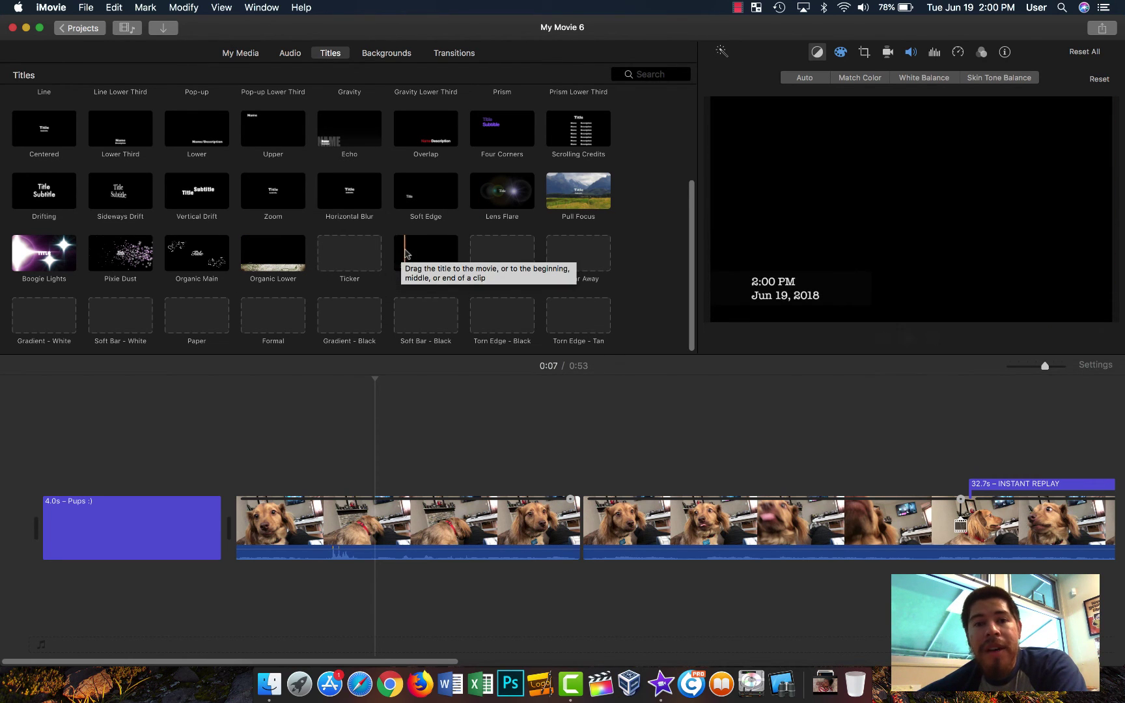
pyautogui.scroll(2, 359, 221)
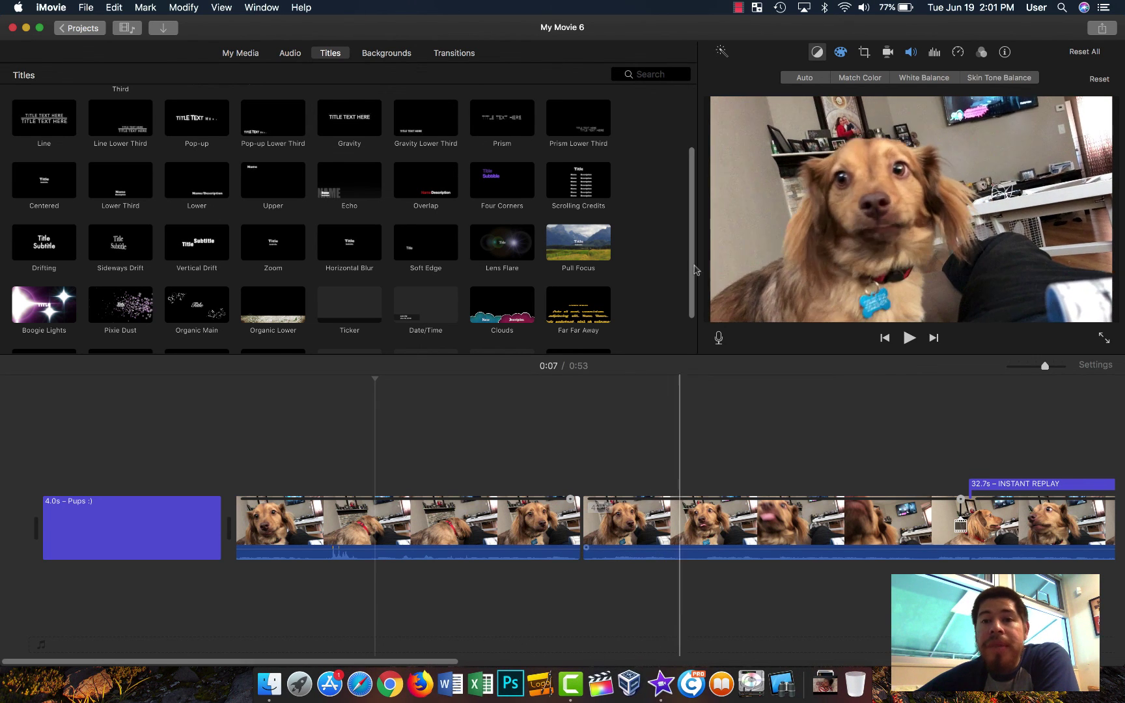
pyautogui.click(738, 8)
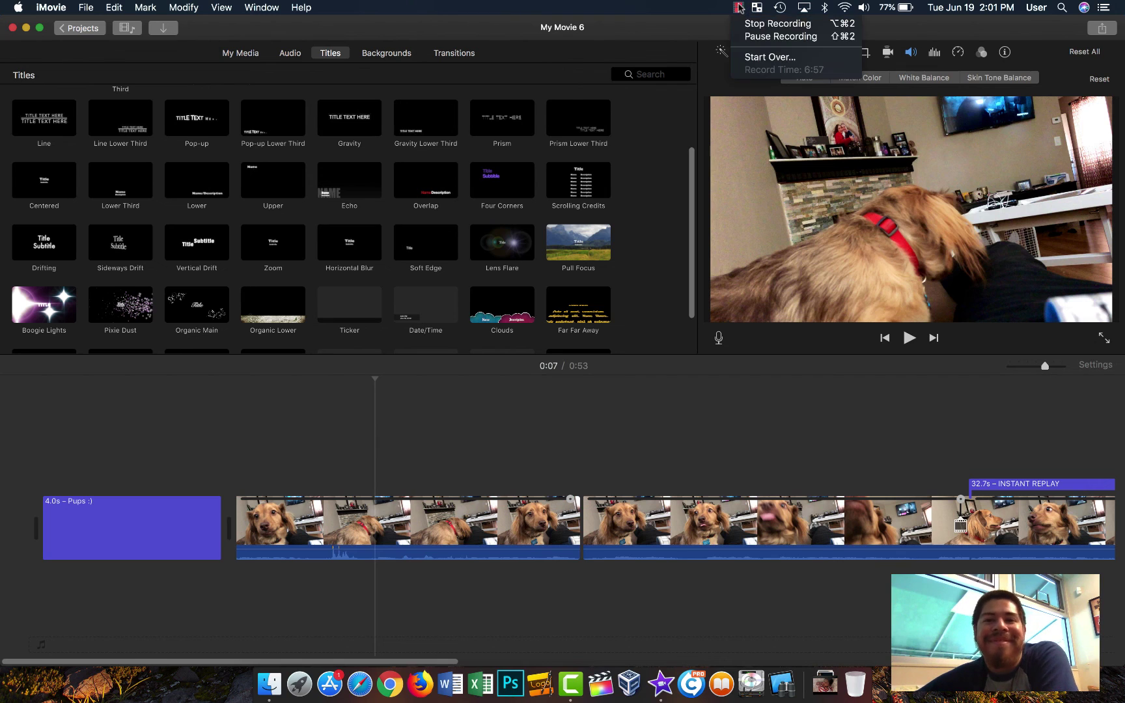